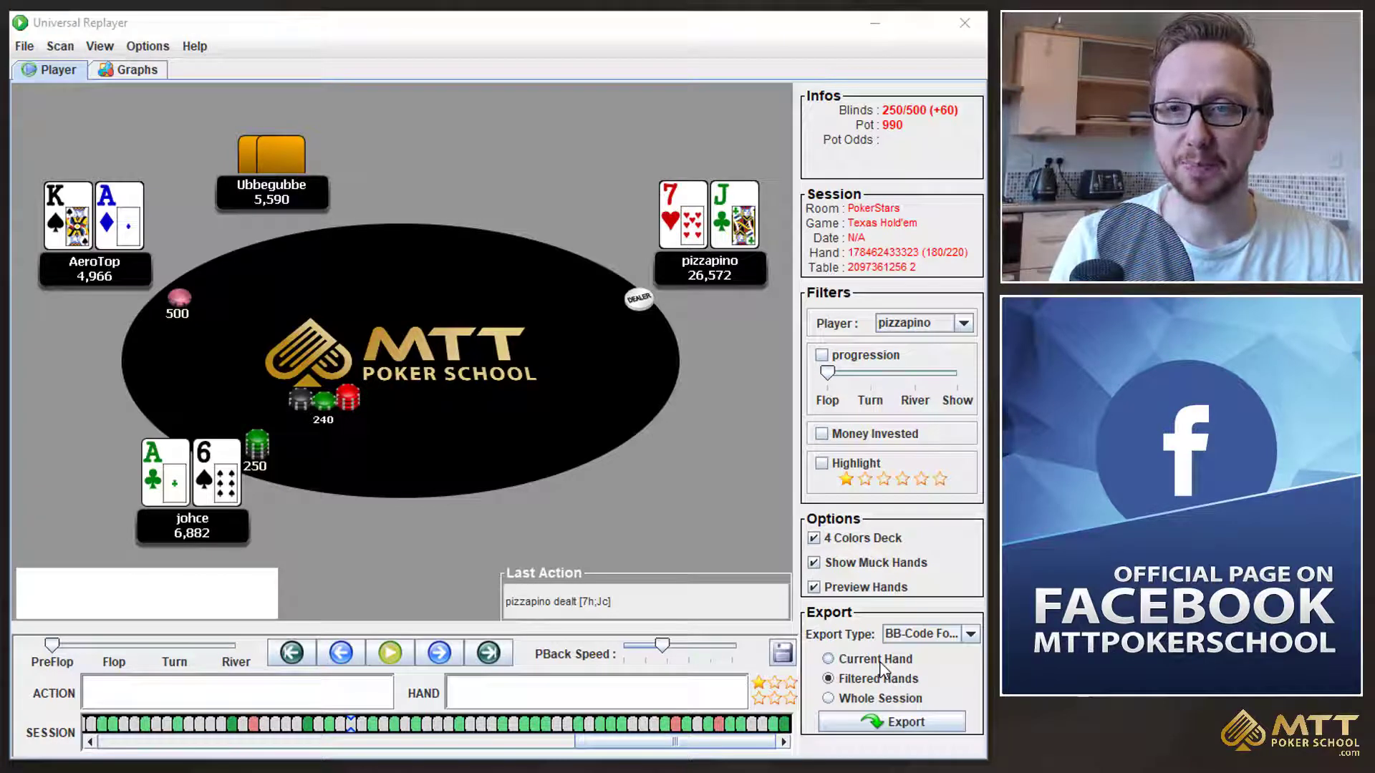
Step: Advance the replayed hand through the cutoff's and the button's preflop folds
left_click(437, 655)
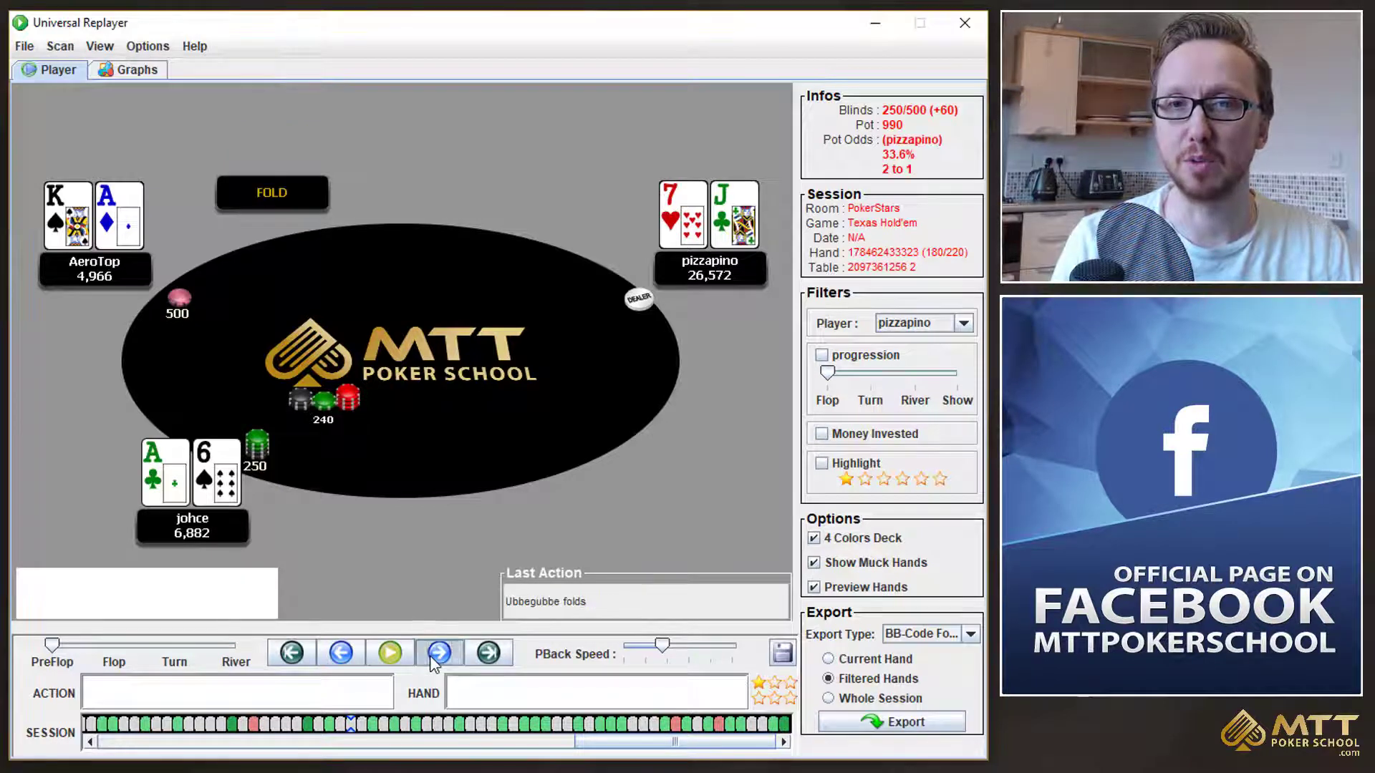
left_click(437, 654)
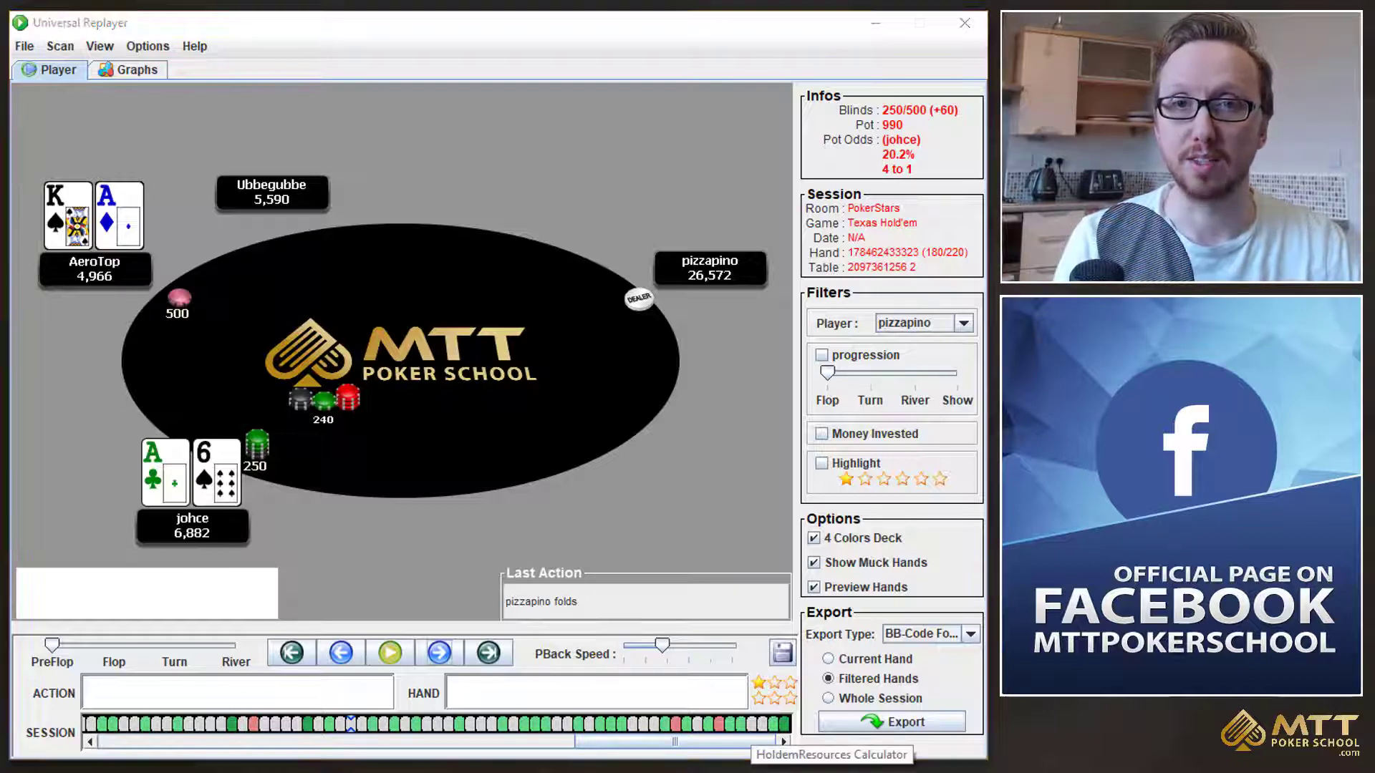
Step: Switch to HoldemResources Calculator and display the big blind's calling range against the small blind's 7.1k raise
key("alt+Tab")
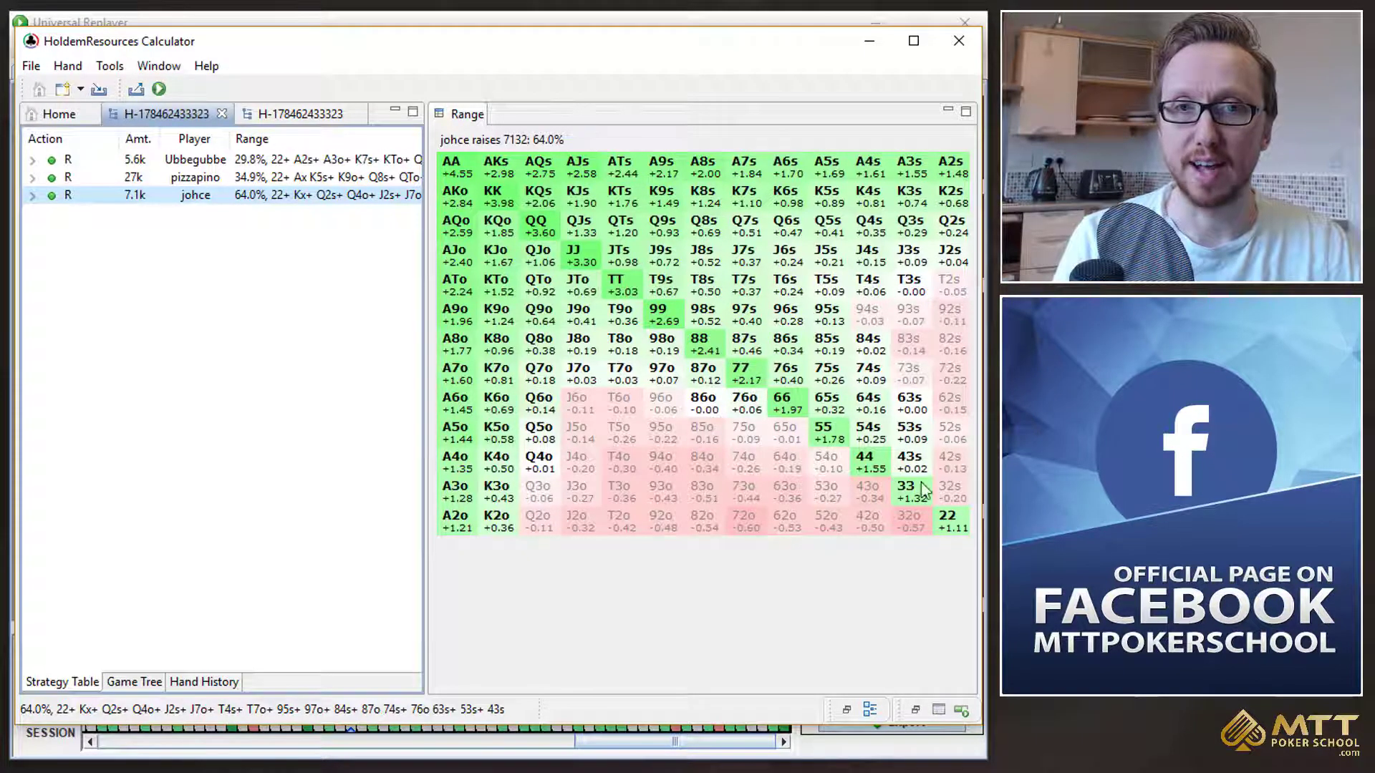
left_click(32, 196)
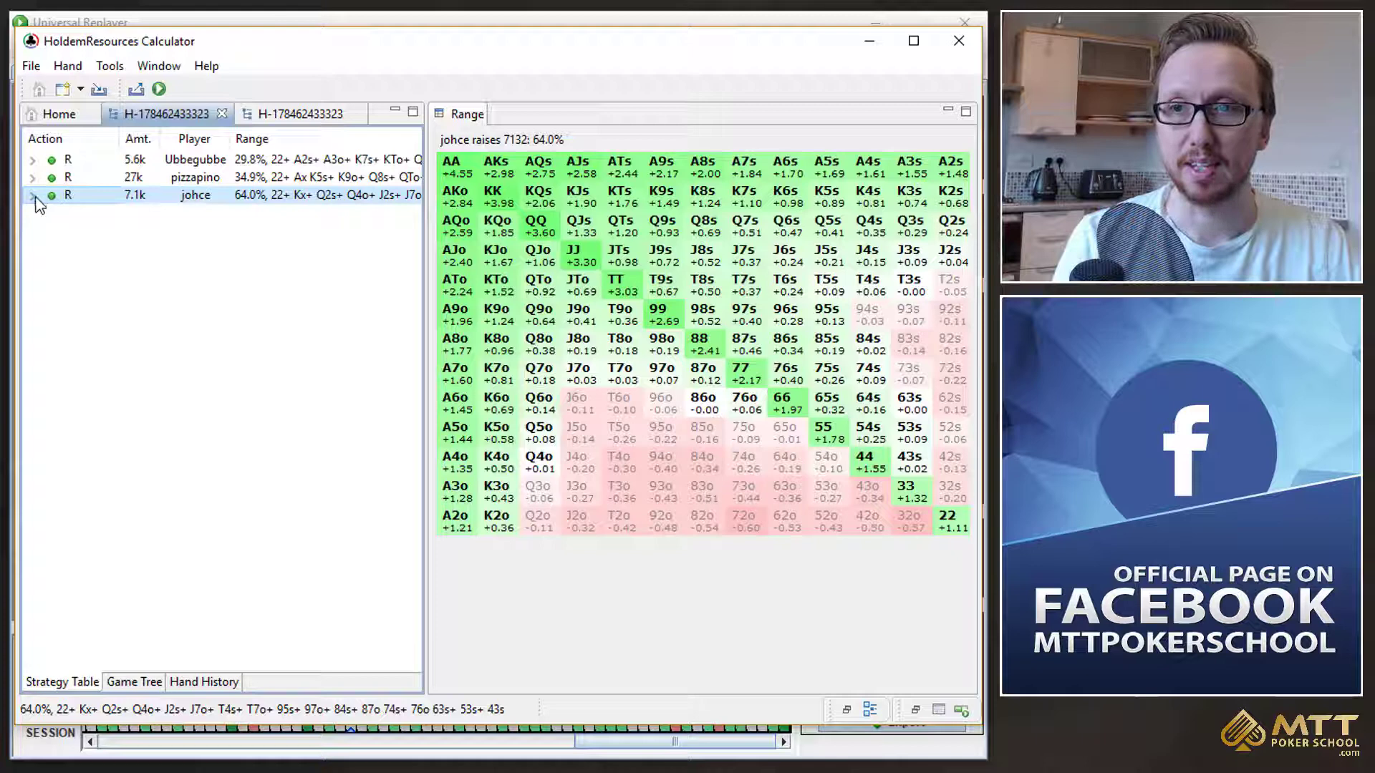
left_click(217, 216)
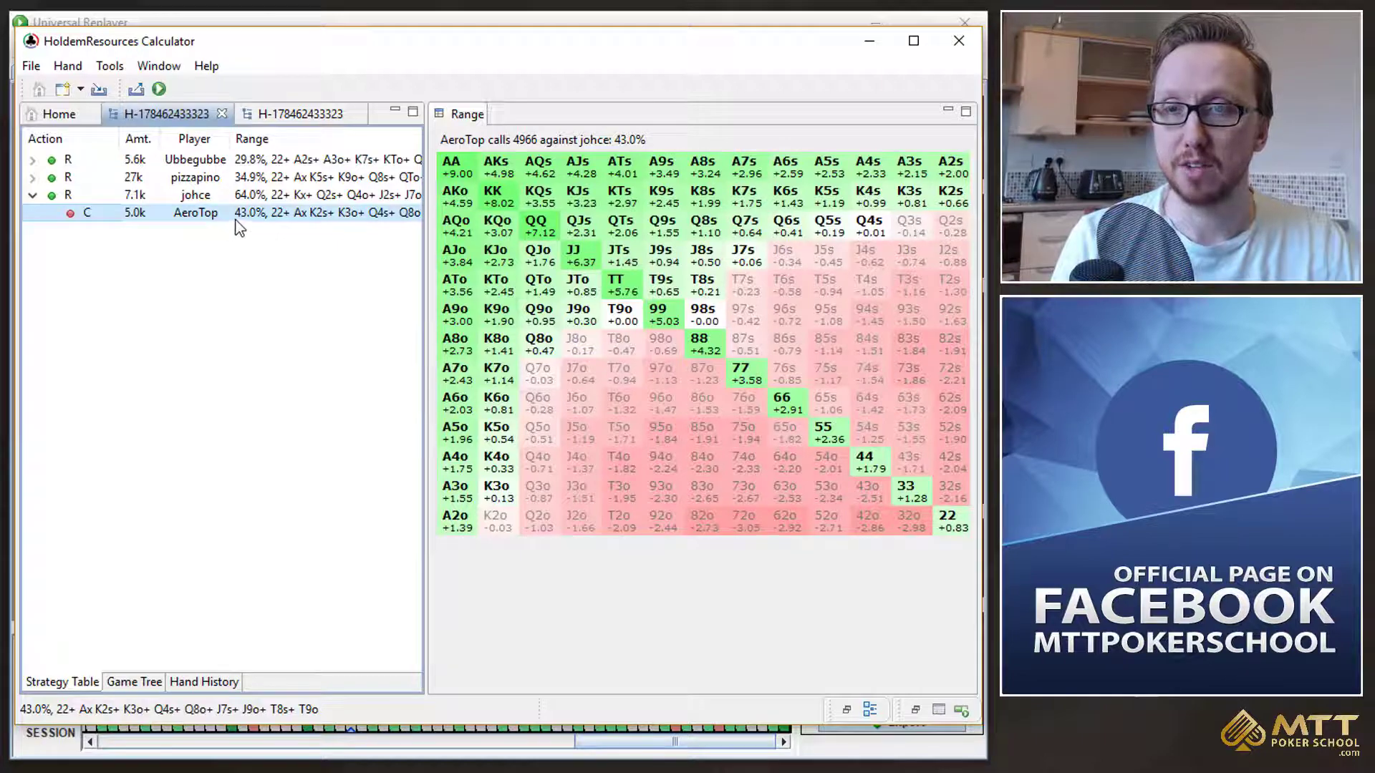
Step: Narrow the big blind's calling range against the small blind's raise and include the pairs 44, 33 and 22
double_click(237, 219)
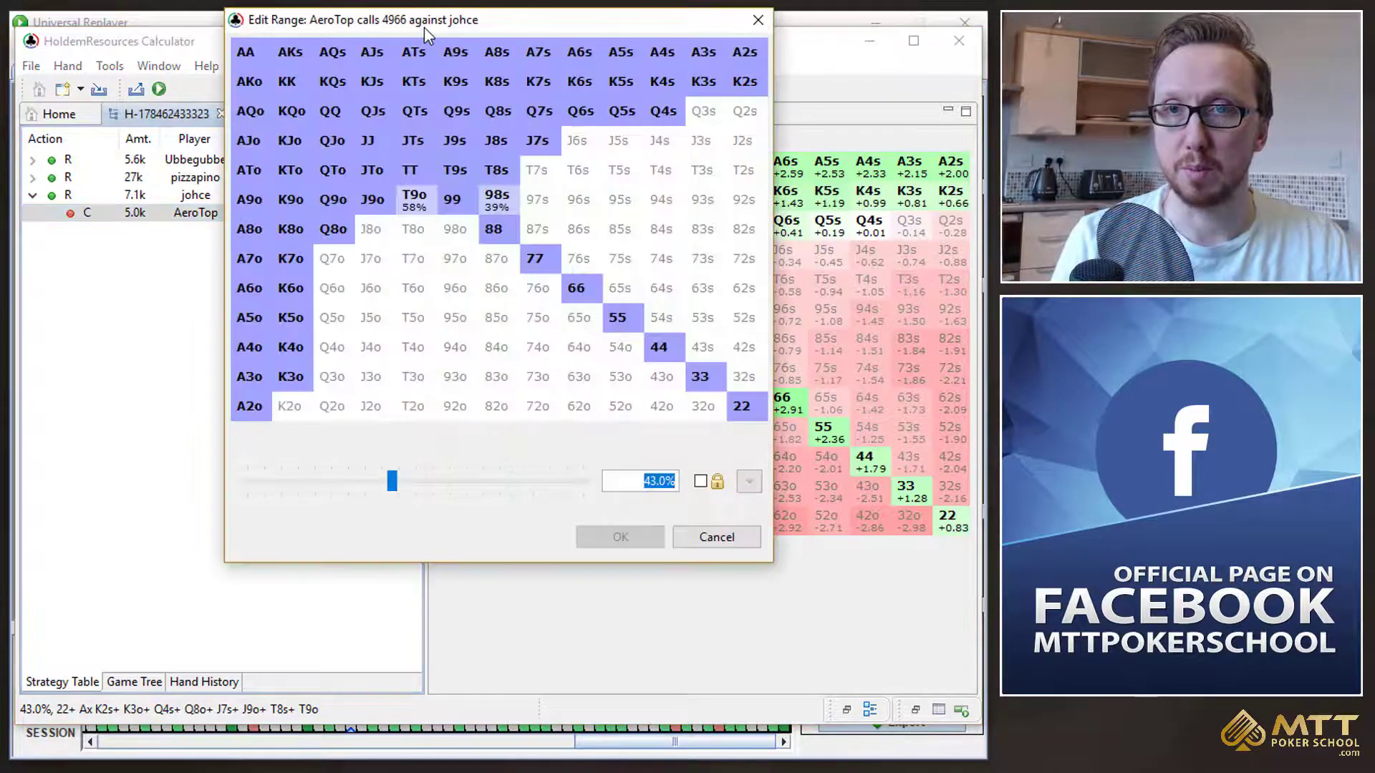
left_click_drag(438, 72, 421, 106)
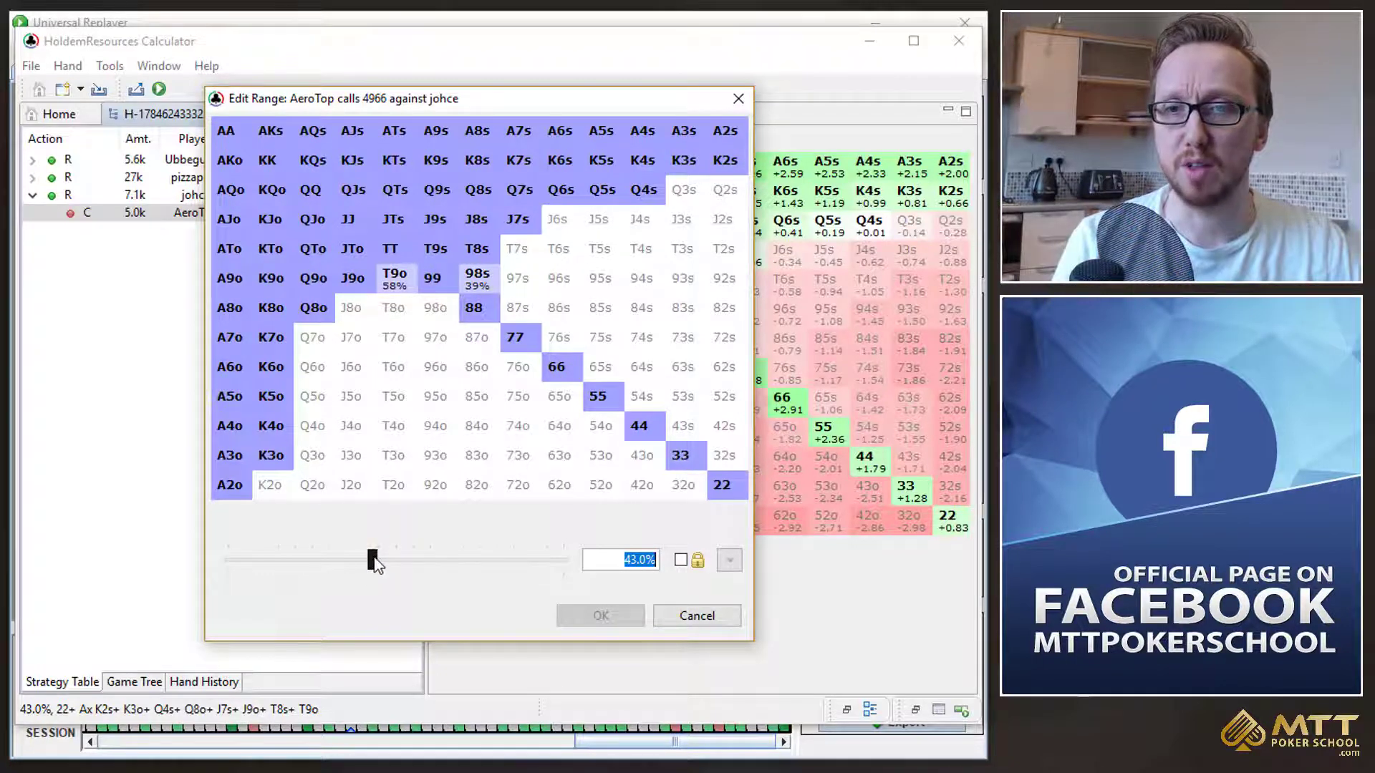
left_click_drag(372, 562, 306, 581)
left_click_drag(638, 429, 712, 478)
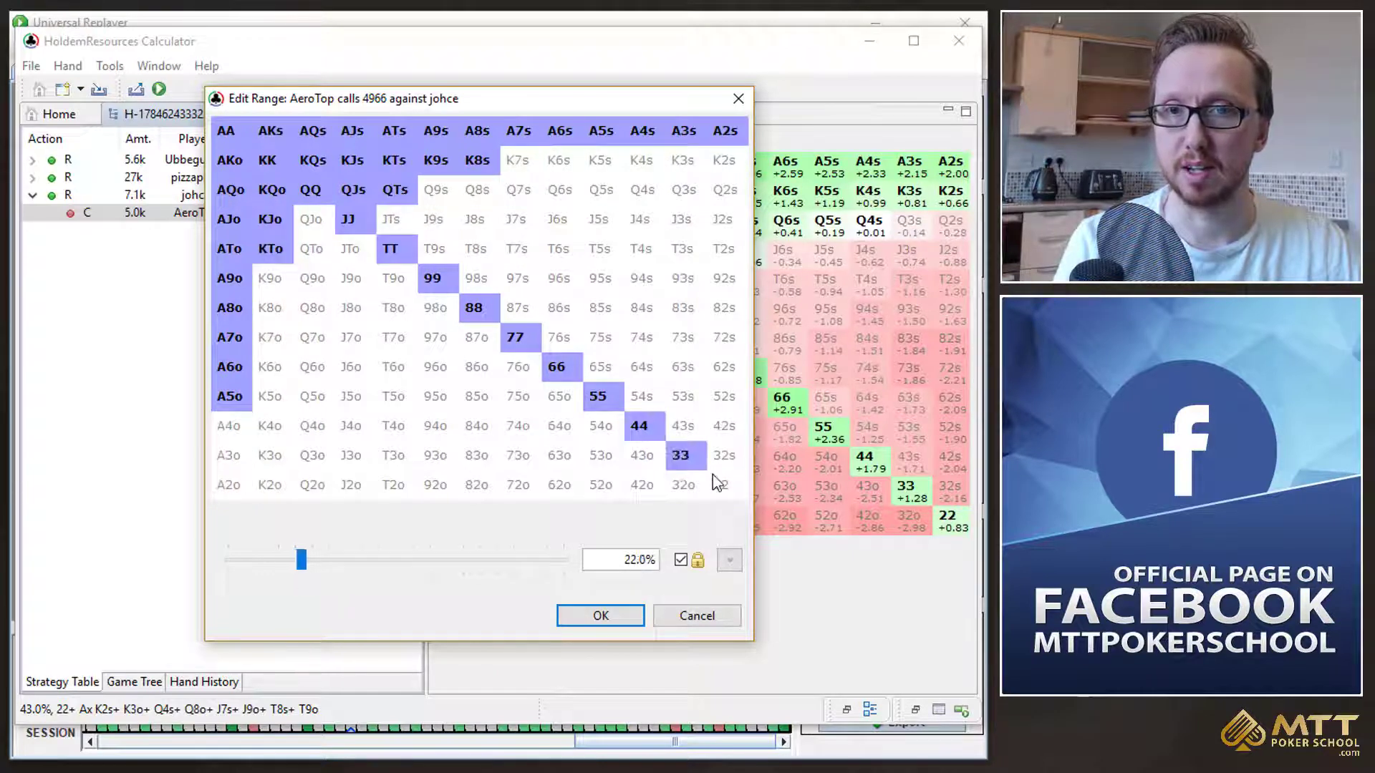
Step: Add QJo, QTo, JTs, Q9s, J9s, T9s and A4o through A2o to the big blind's calling range
left_click(311, 219)
left_click(313, 248)
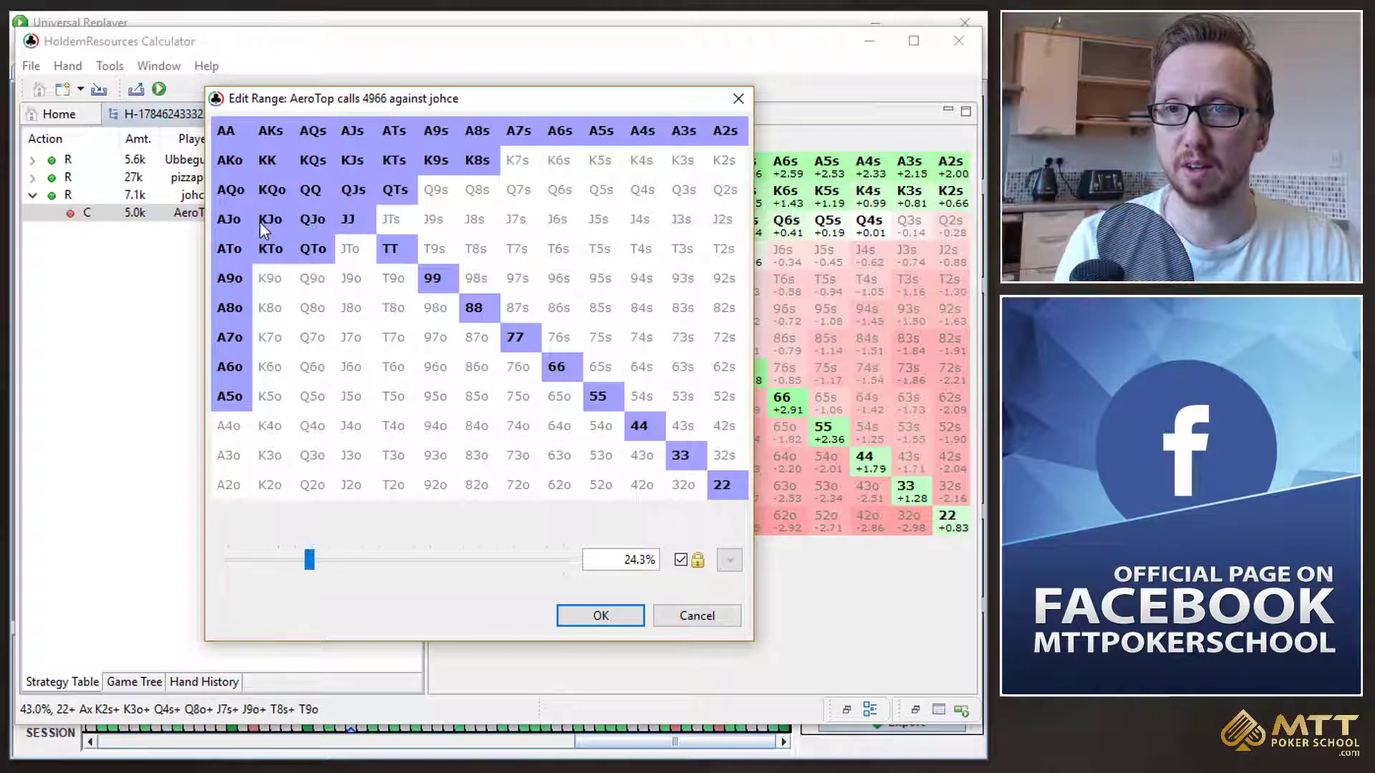
left_click(350, 247)
left_click(392, 220)
left_click(355, 249)
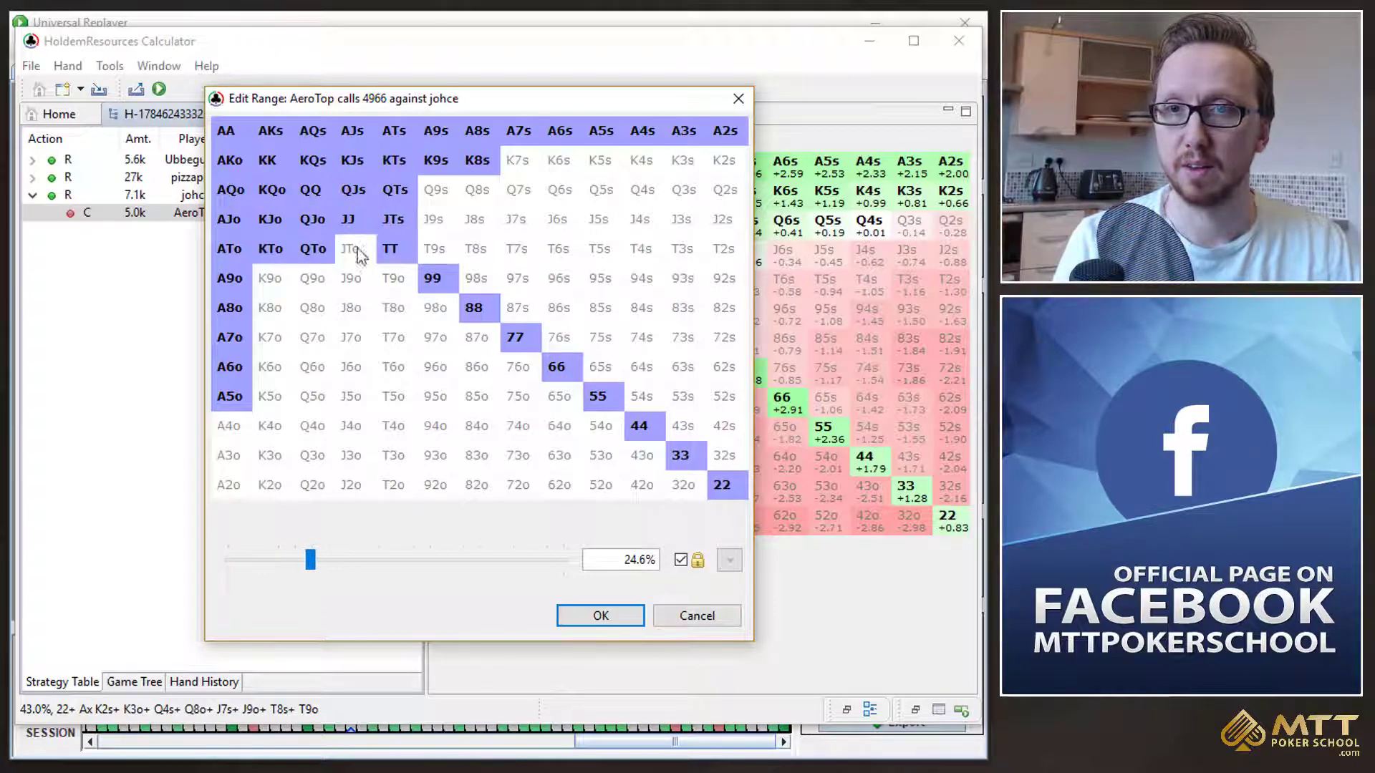
left_click(436, 190)
left_click(435, 219)
left_click(440, 259)
left_click_drag(232, 428, 234, 490)
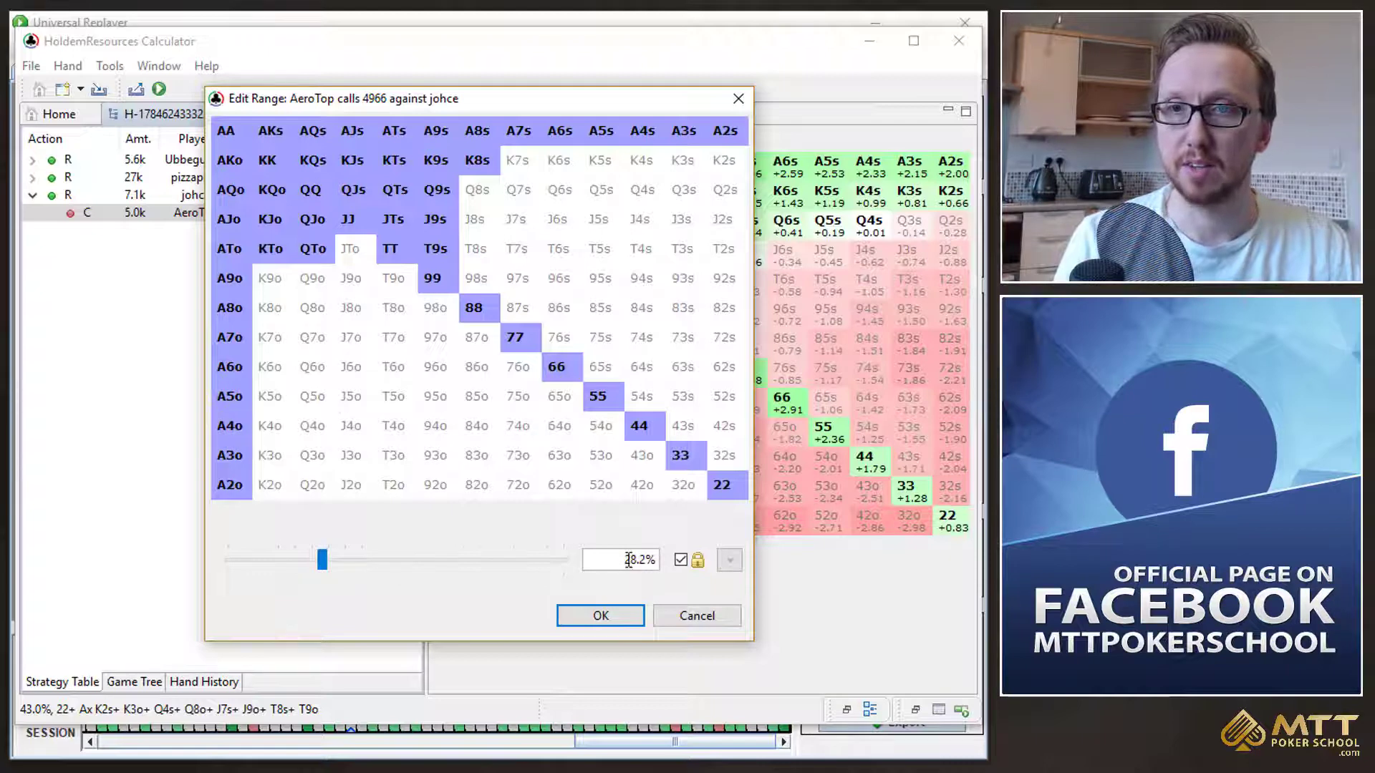
Step: Apply the edited 28.2% calling range and review the small blind's raising range against it
left_click_drag(352, 104, 396, 115)
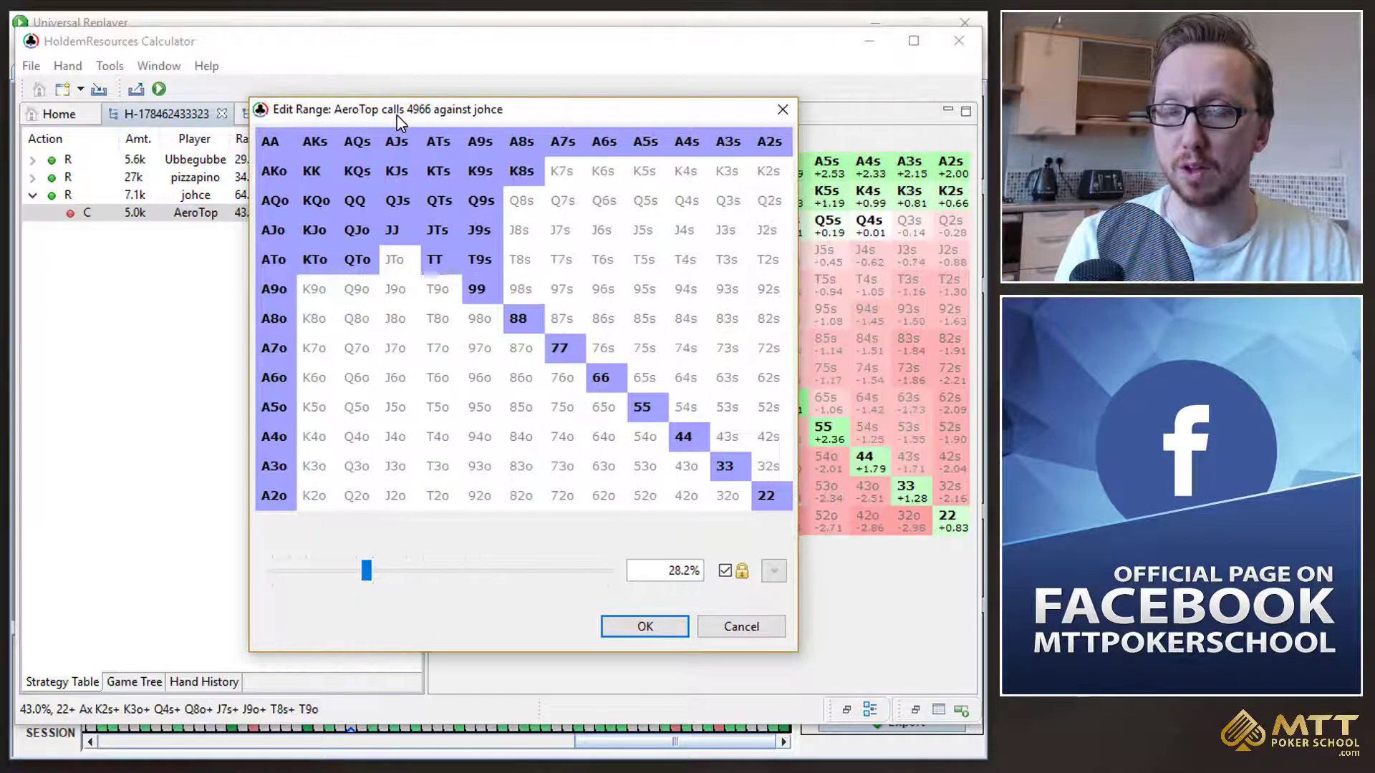
left_click(633, 627)
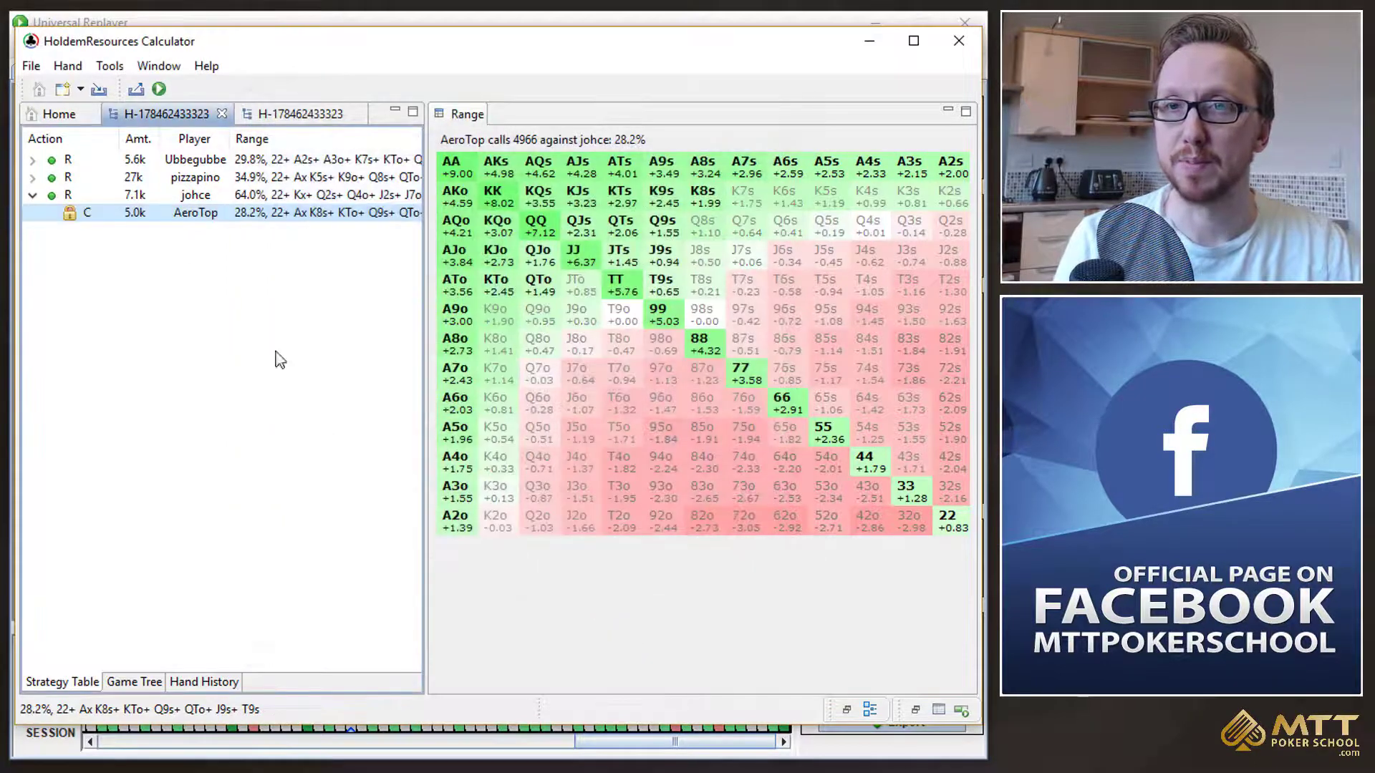
left_click(240, 196)
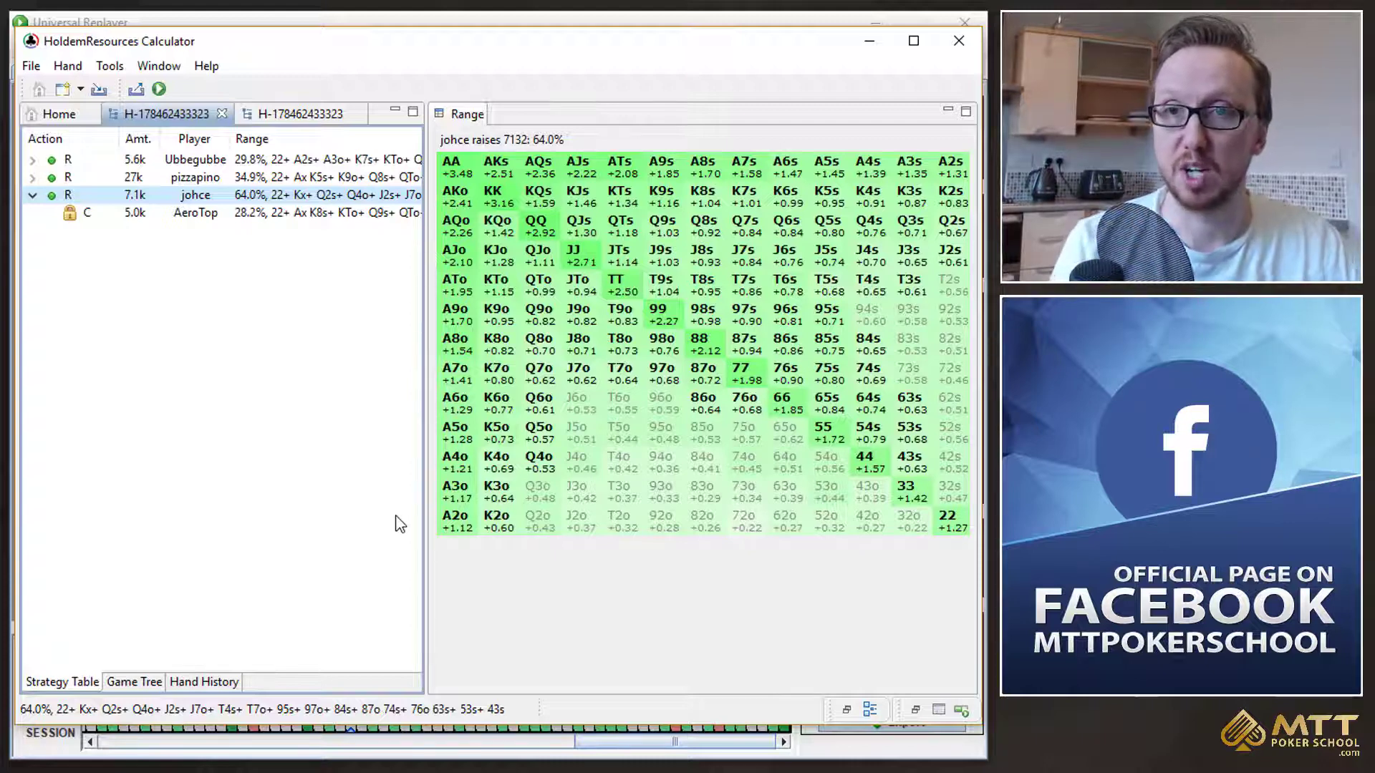
Step: Unlock the big blind's calling range and rerun the hand calculation in the background
left_click(204, 216)
right_click(205, 217)
left_click(279, 324)
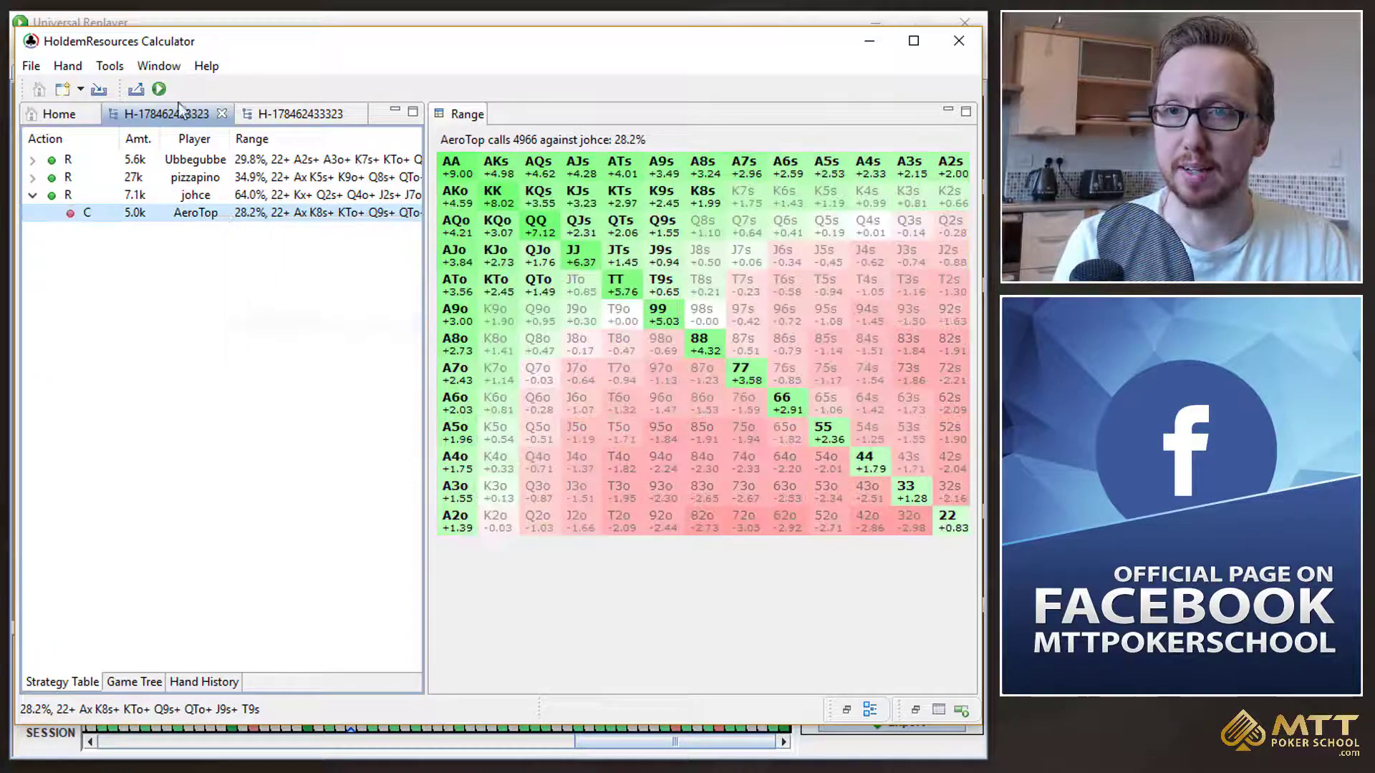
left_click(159, 88)
left_click(483, 403)
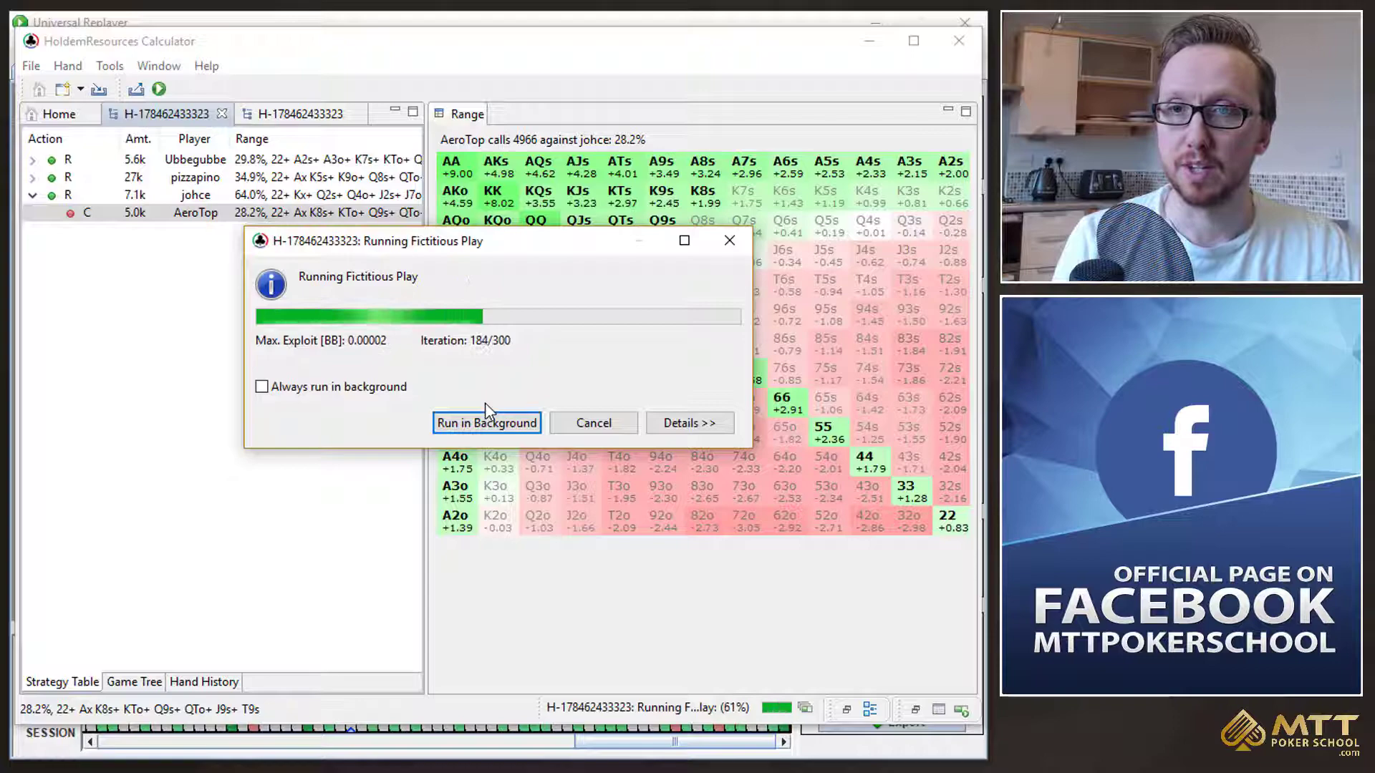
left_click(489, 422)
Step: Compare the big blind's calling range against the small blind's raise in both open hand analyses
left_click(258, 195)
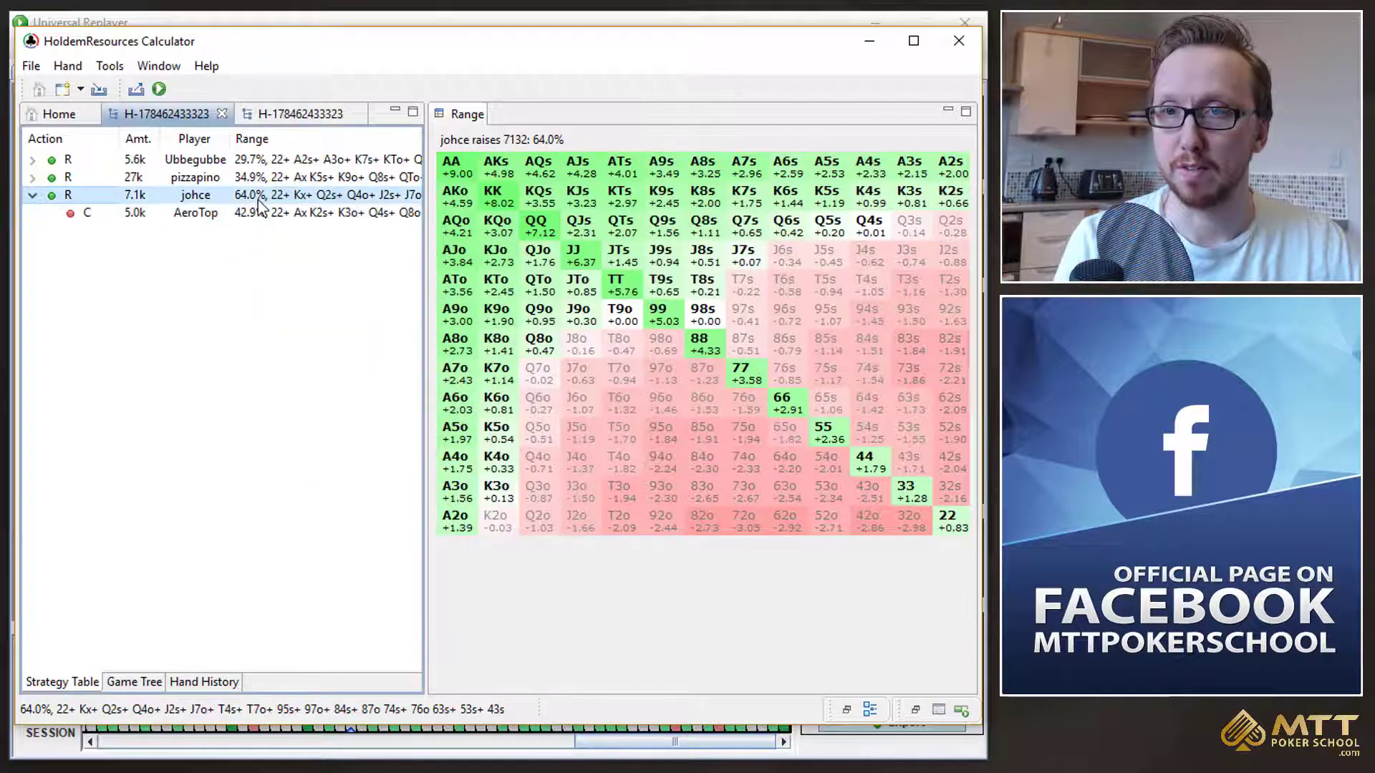
left_click(258, 213)
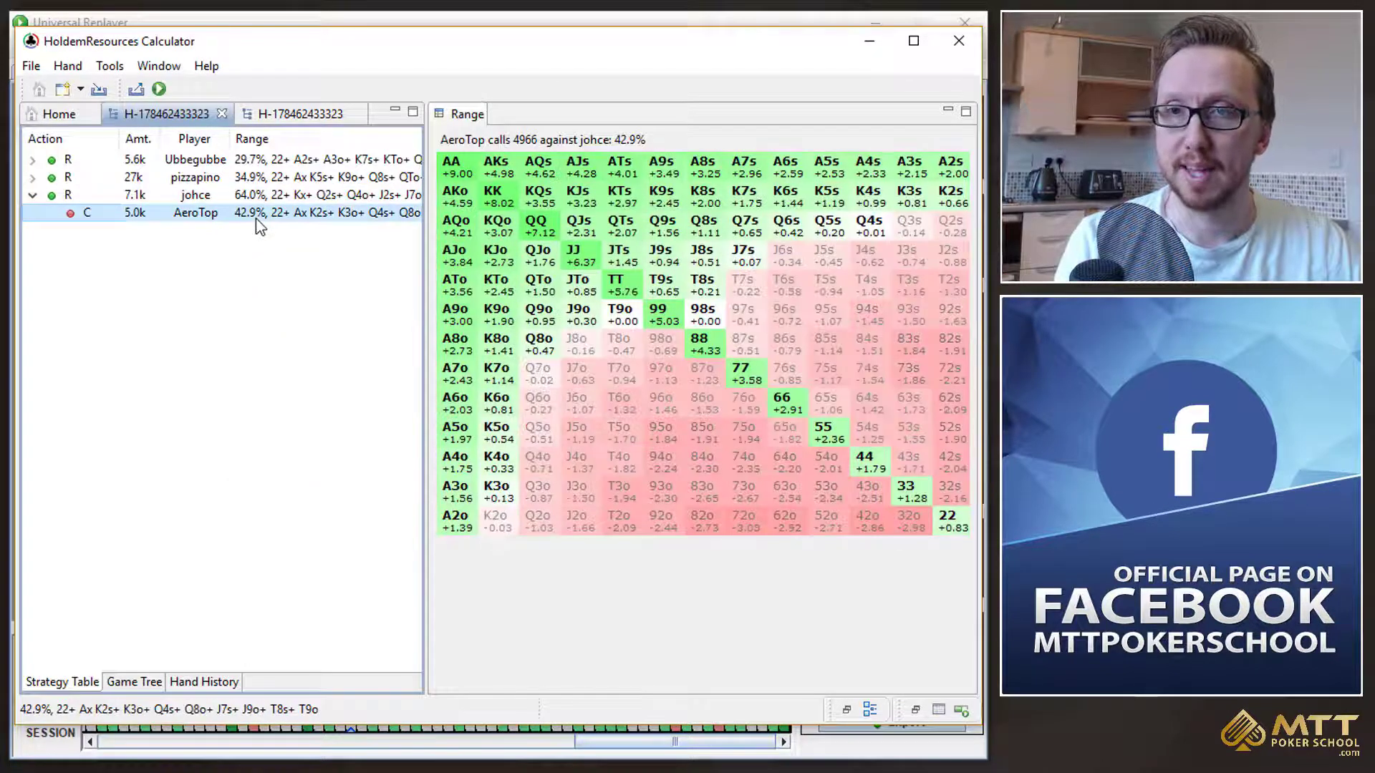
mouse_move(285, 134)
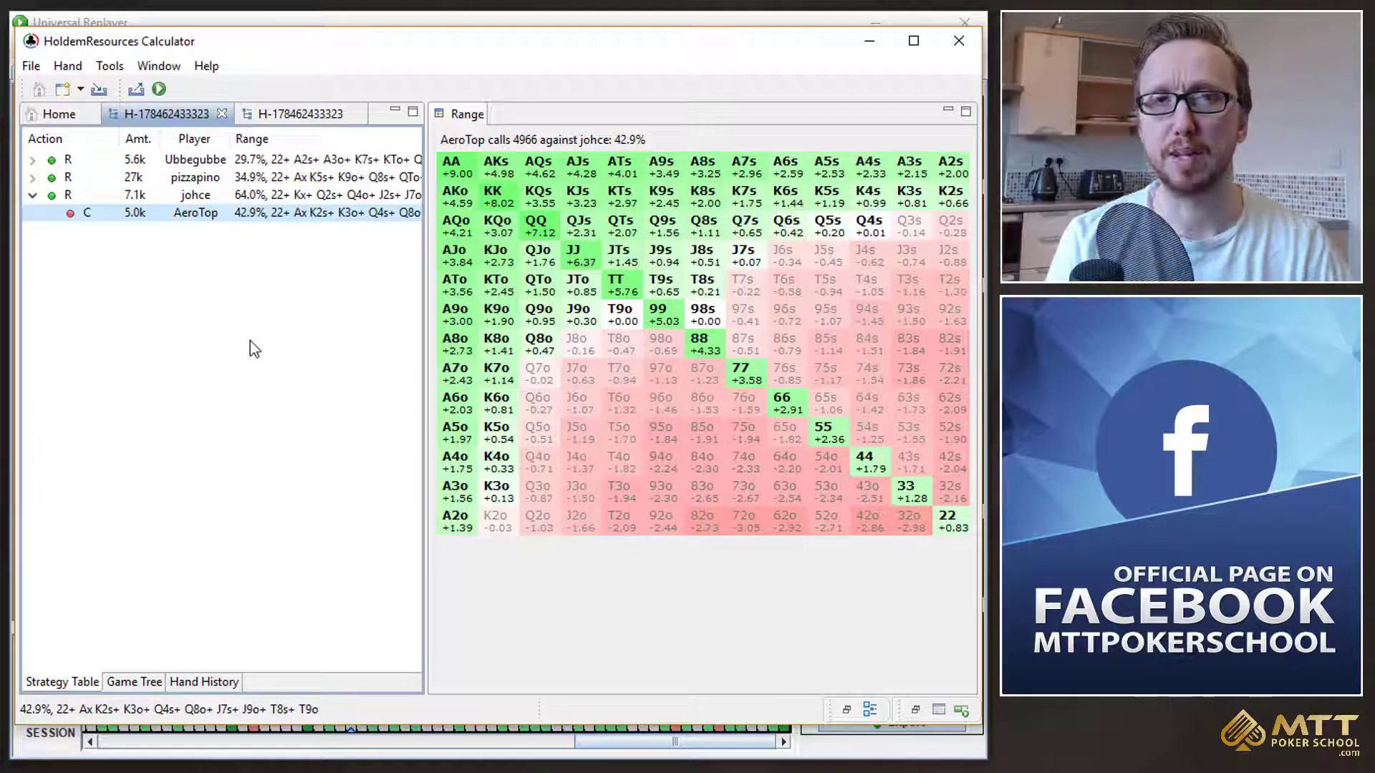
left_click(300, 117)
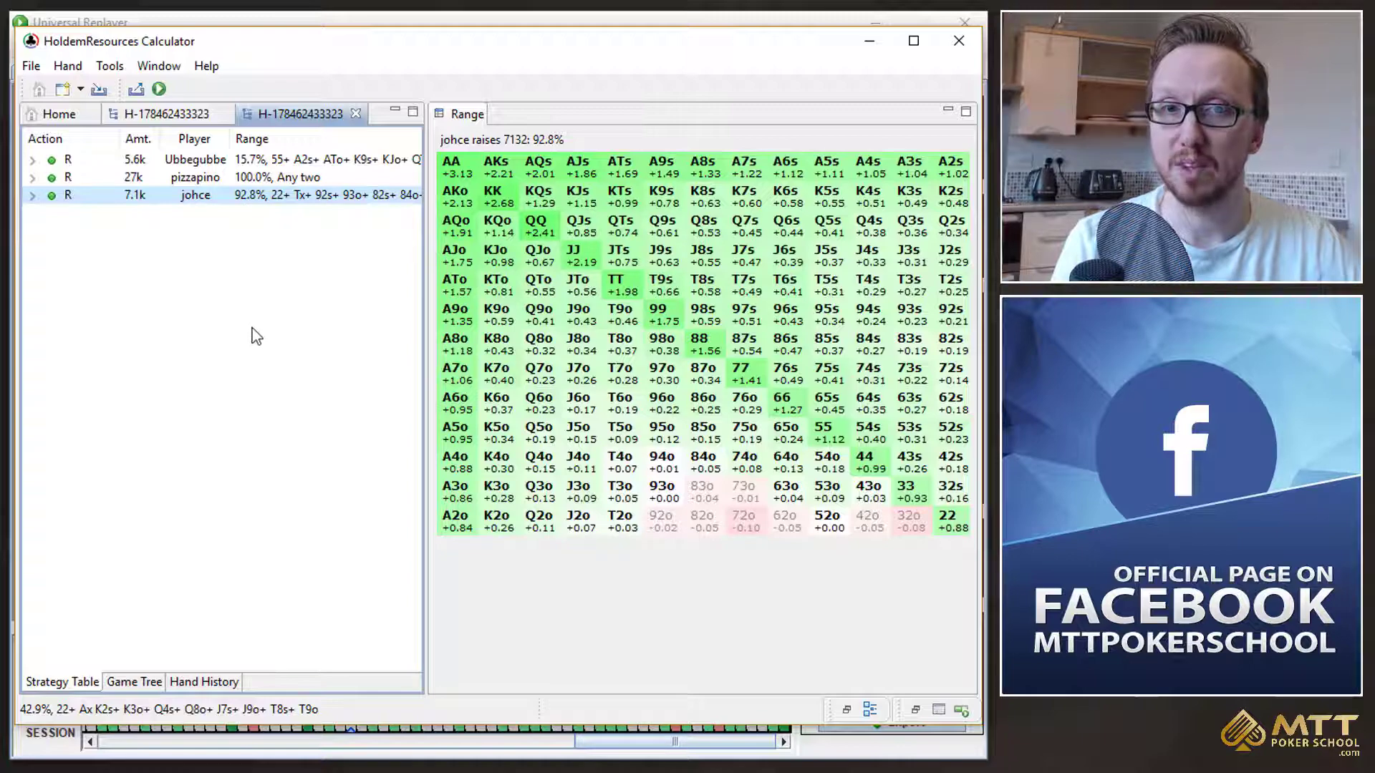
left_click(33, 195)
left_click(278, 215)
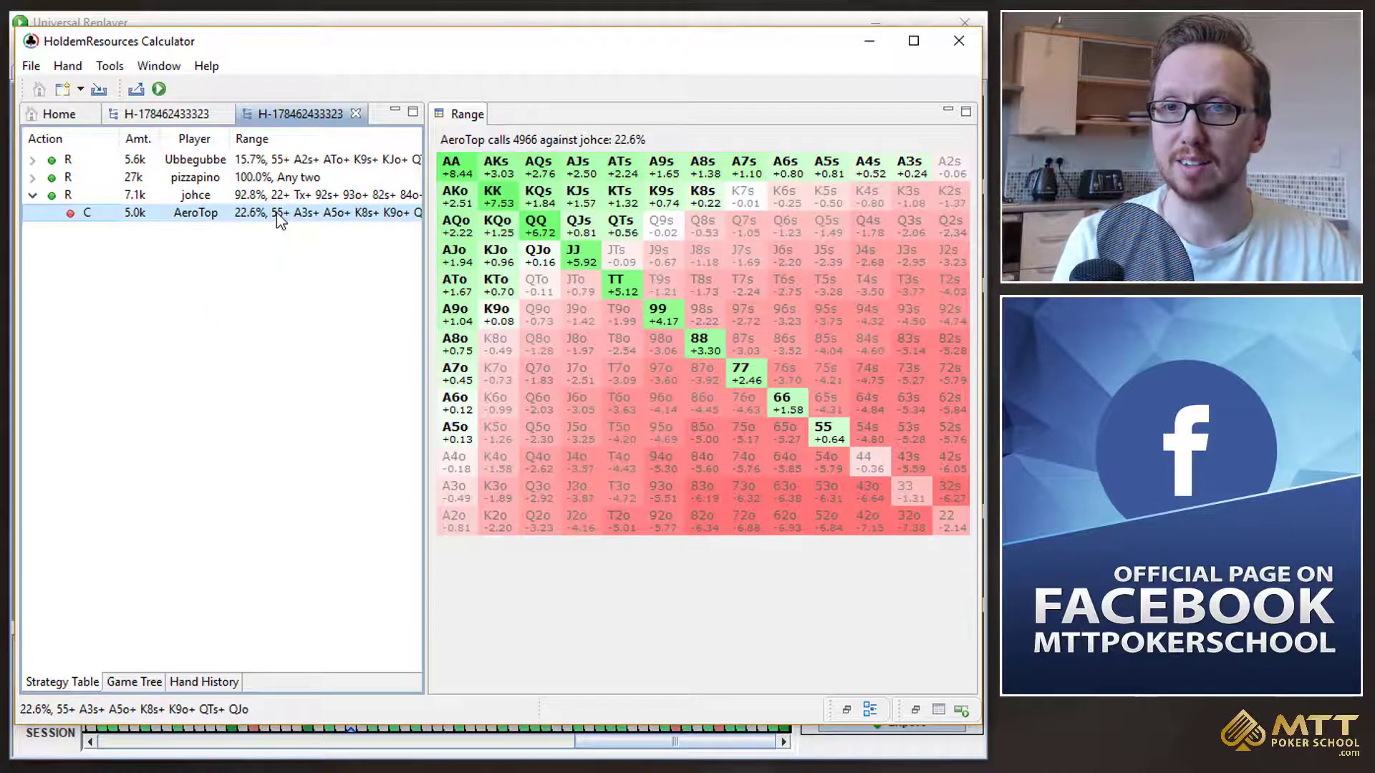
Step: Lock the big blind's calling range at 11.3% in the second analysis and review the small blind's raising range
double_click(277, 219)
left_click_drag(437, 21, 435, 91)
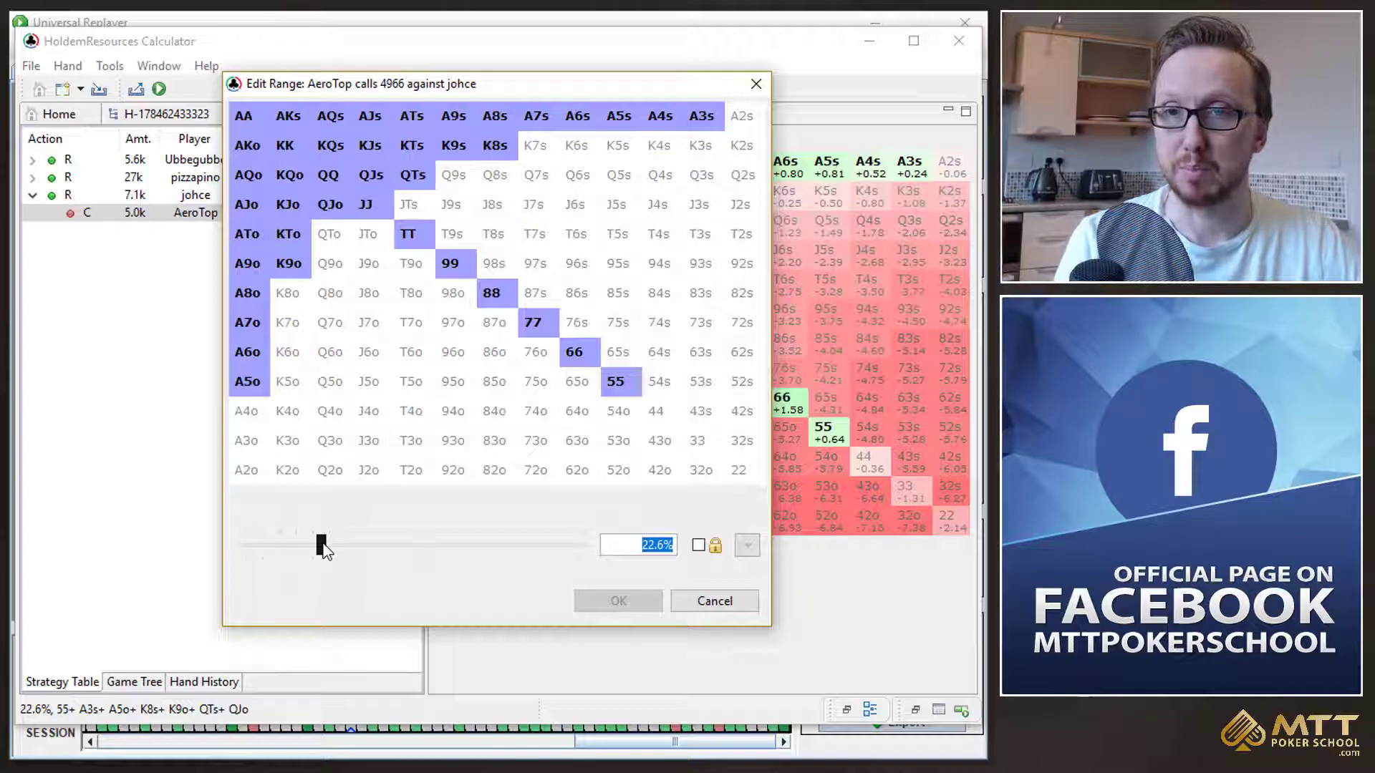
left_click_drag(324, 548, 286, 547)
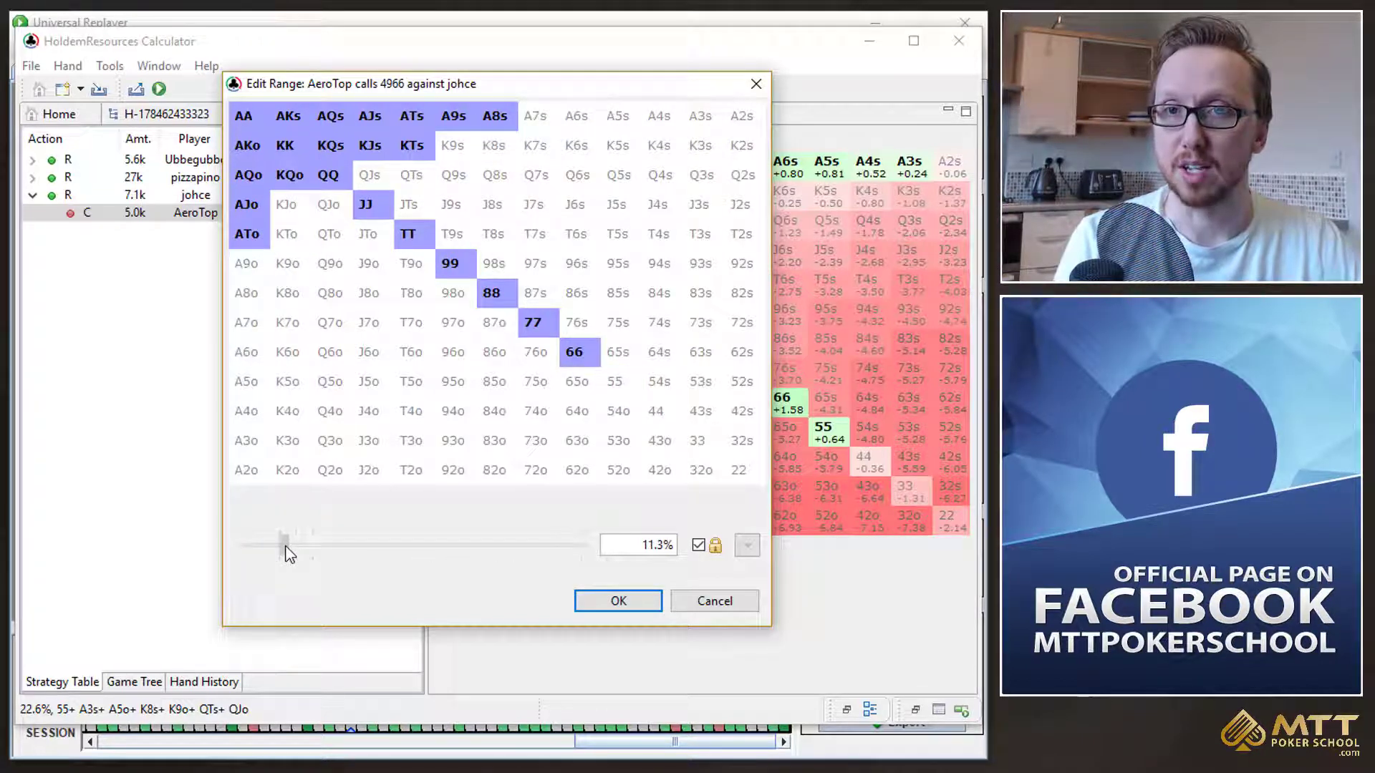
left_click(618, 602)
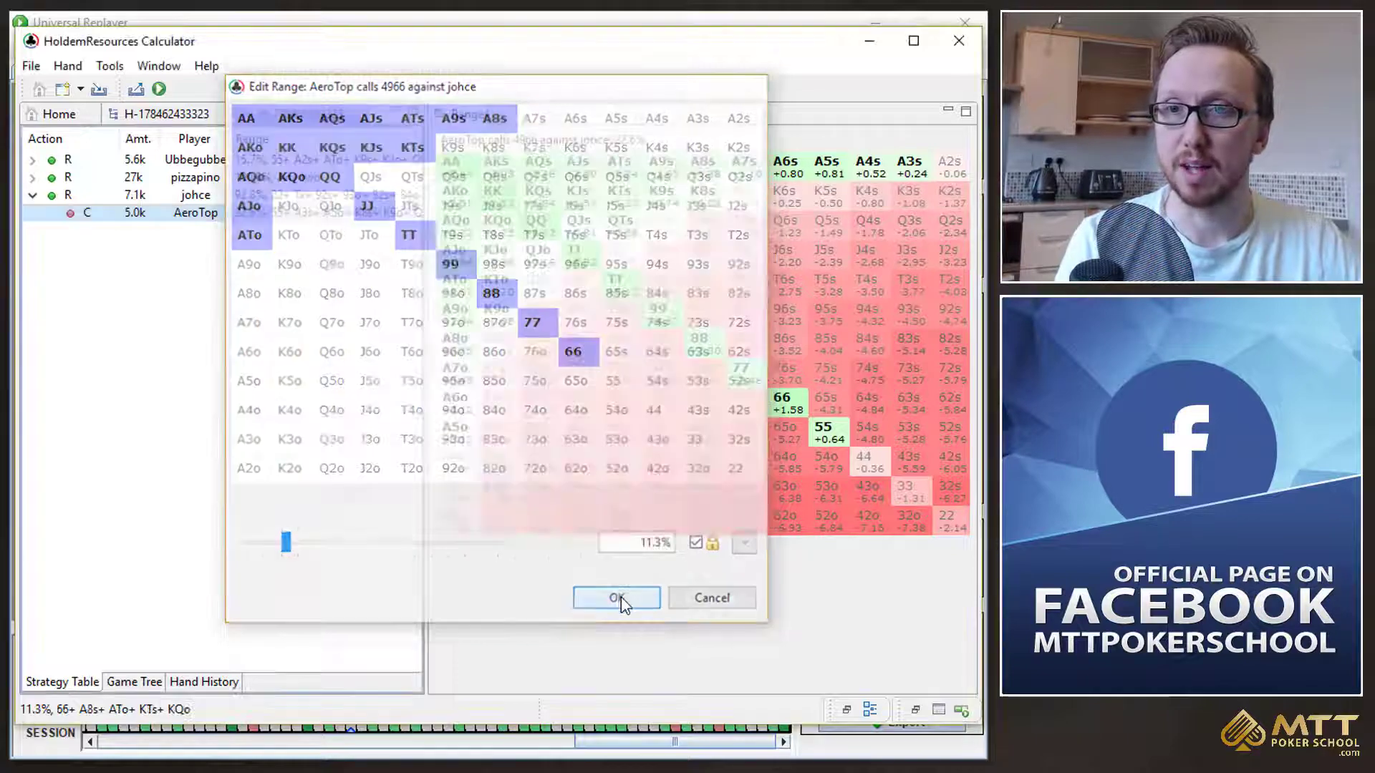
left_click(247, 195)
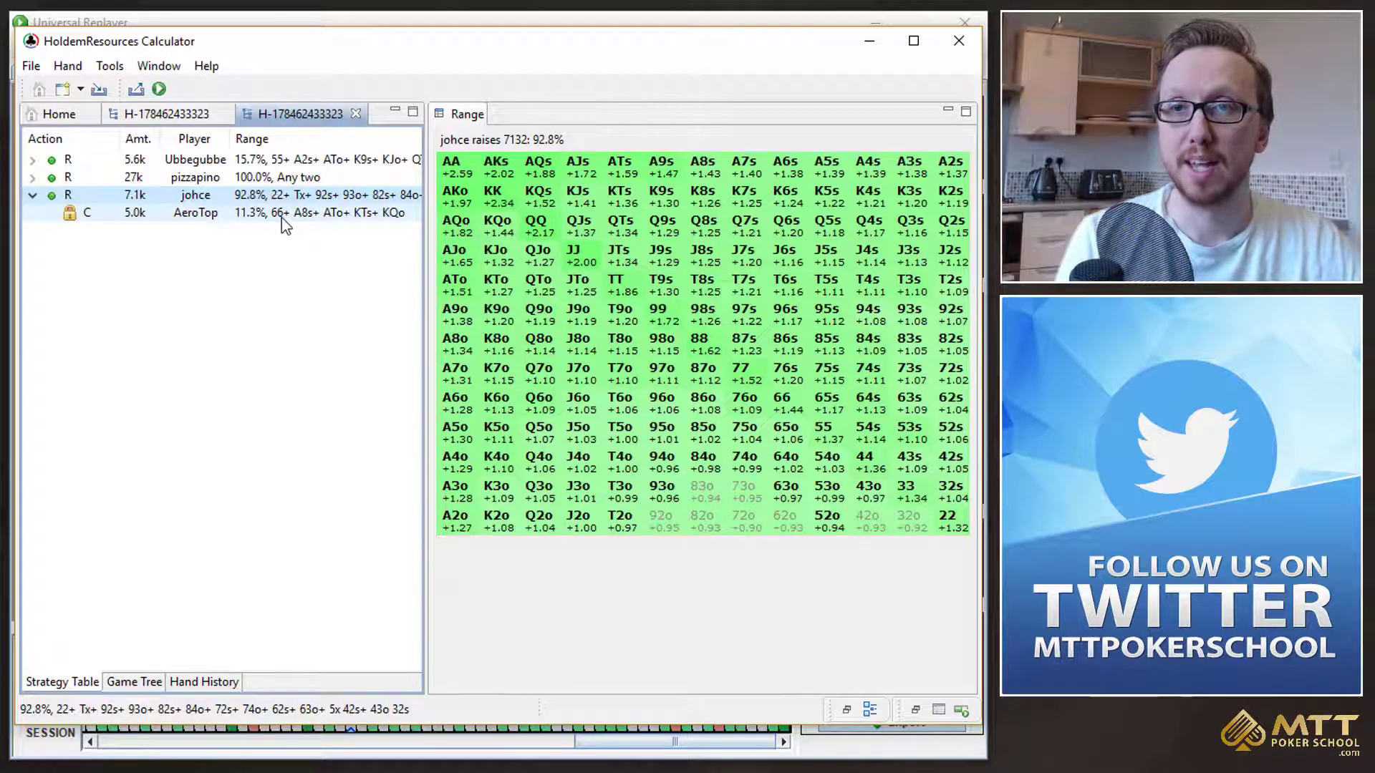
Step: Switch to Universal Replayer and advance the hand from the small blind's all-in through the board to the showdown
left_click(286, 25)
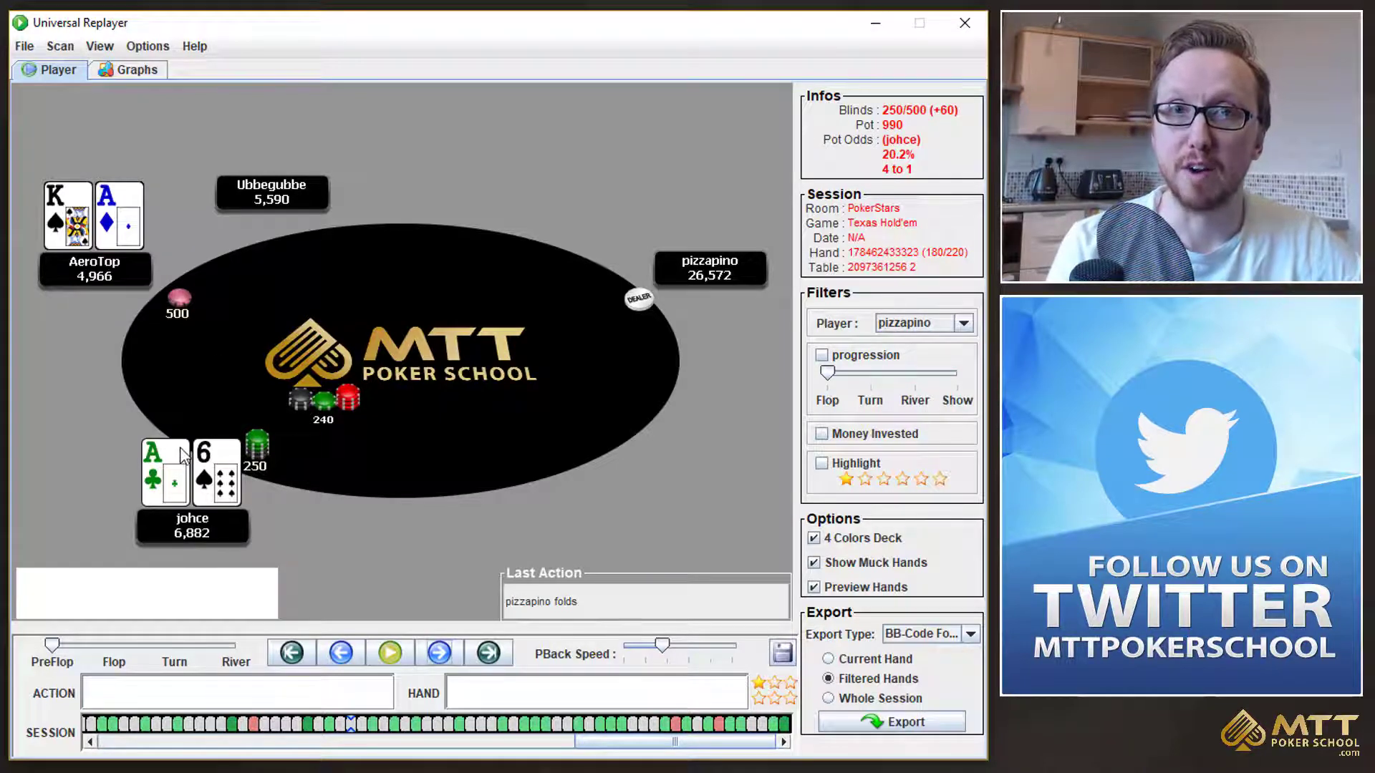
left_click(446, 654)
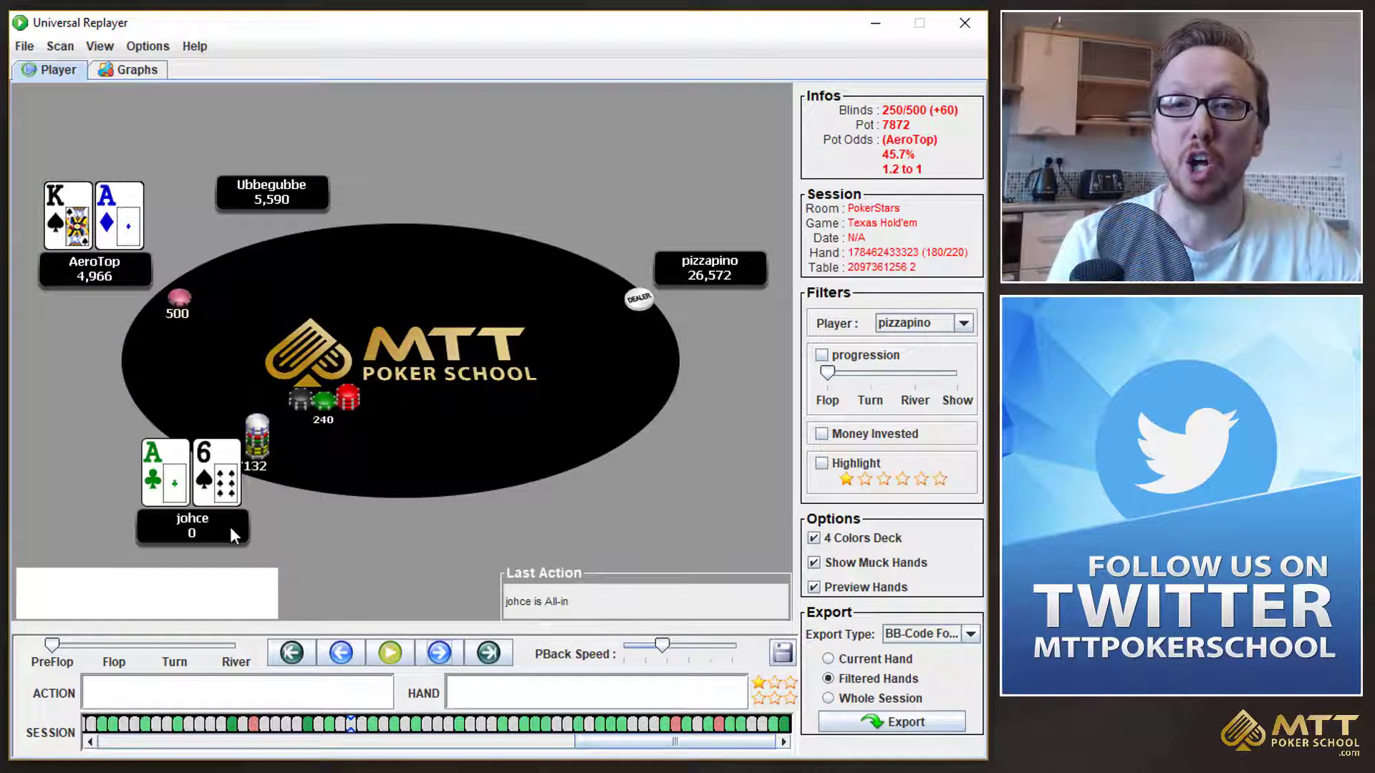
left_click(449, 658)
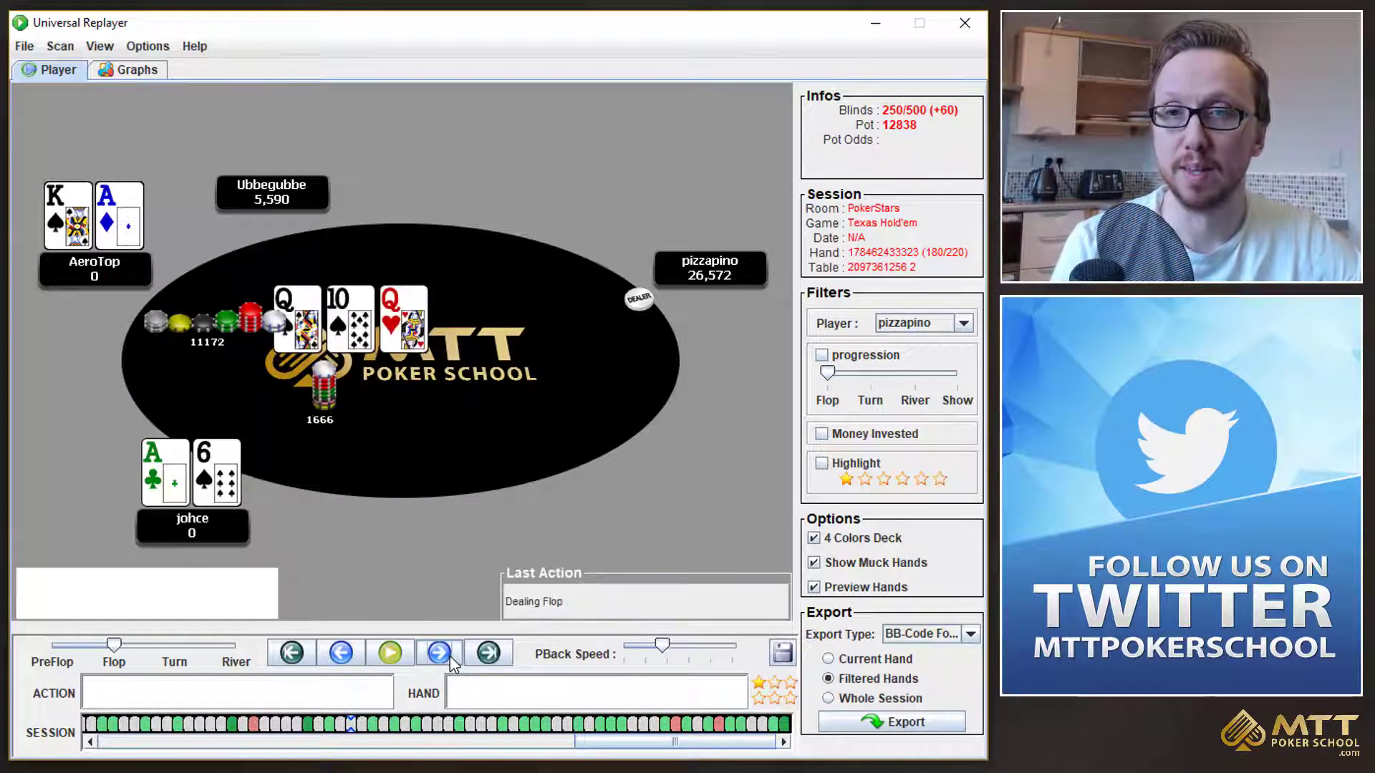
left_click(451, 657)
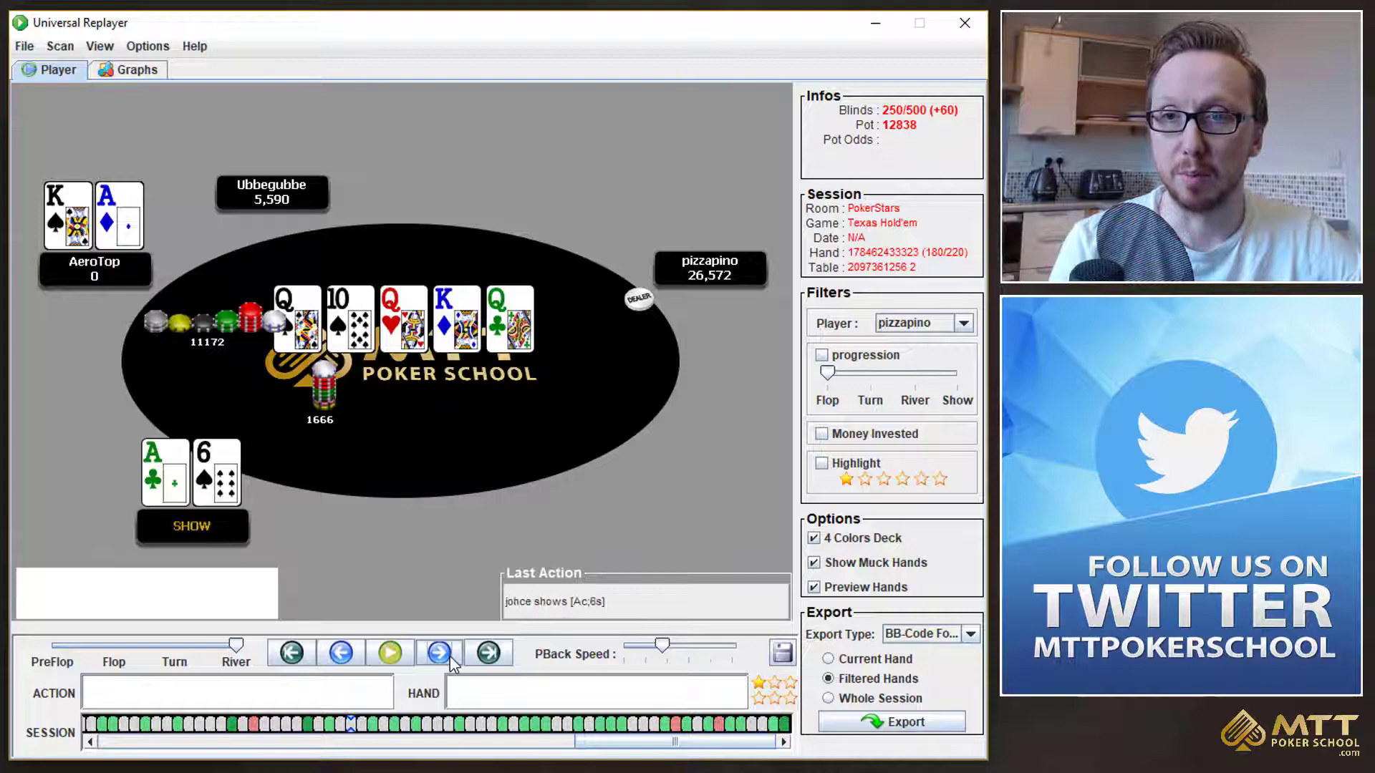
left_click(450, 657)
left_click(450, 657)
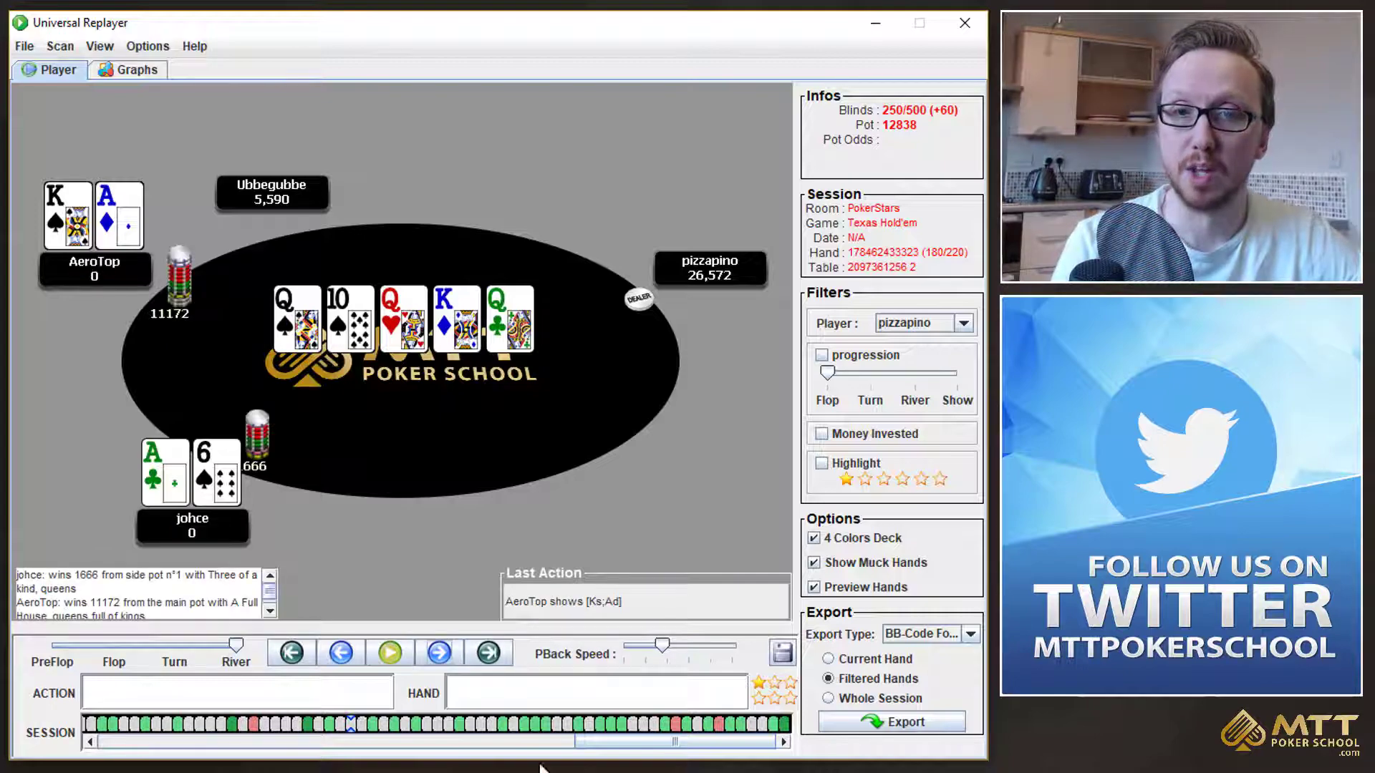
Step: Switch back to HoldemResources Calculator and start setting up a new basic hand
key("alt+Tab")
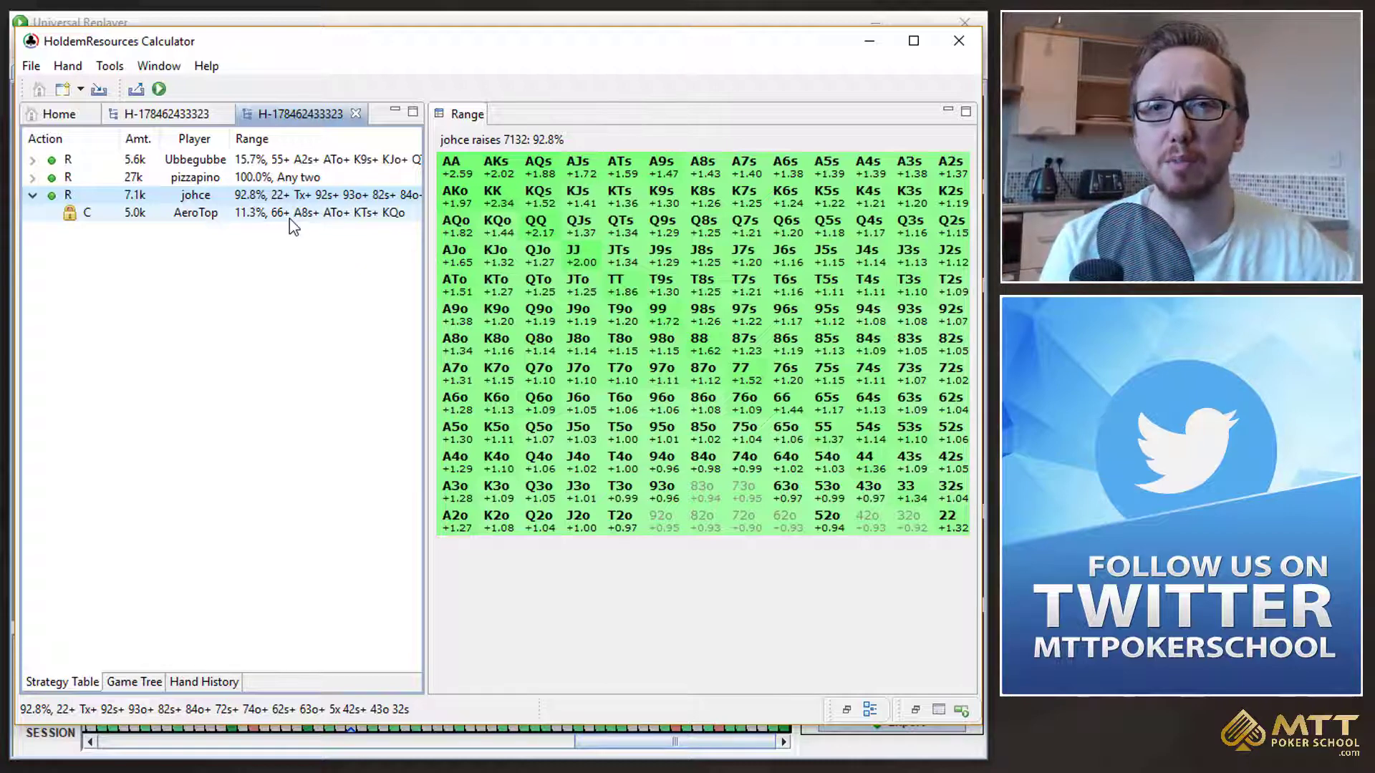
left_click(64, 115)
left_click(92, 169)
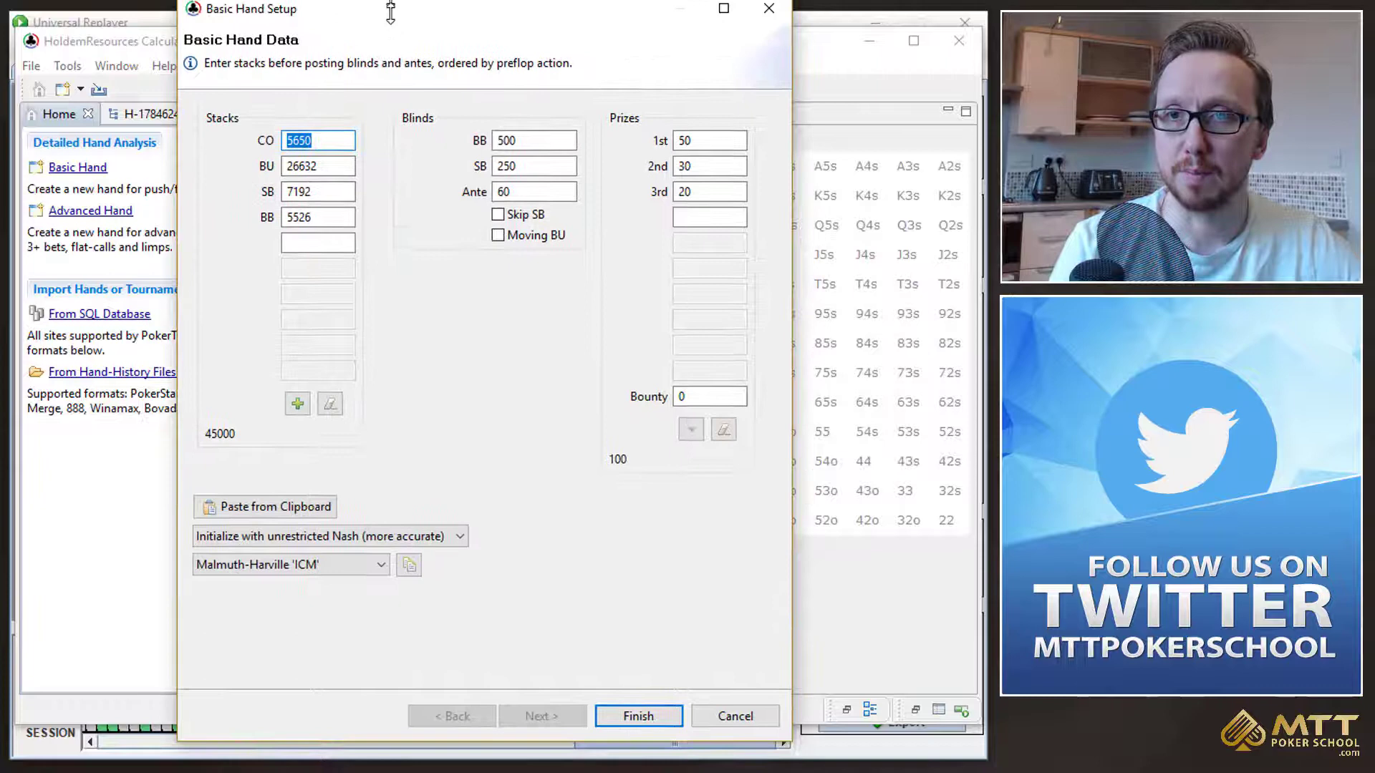
left_click_drag(385, 2, 381, 54)
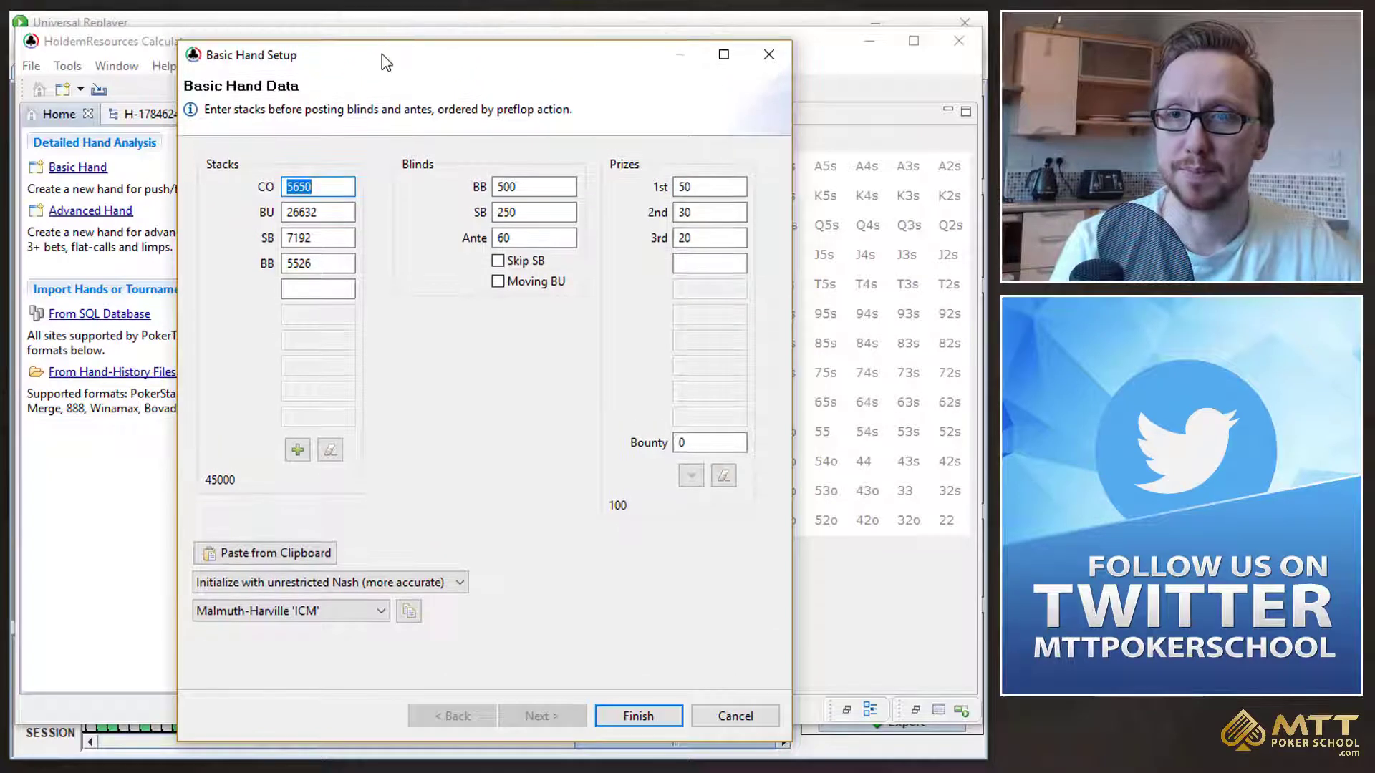
Step: Review the stacks and equity model options for the new basic hand and apply the STT Full 50/30/20 prize structure
left_click(324, 212)
left_click(322, 243)
left_click(327, 261)
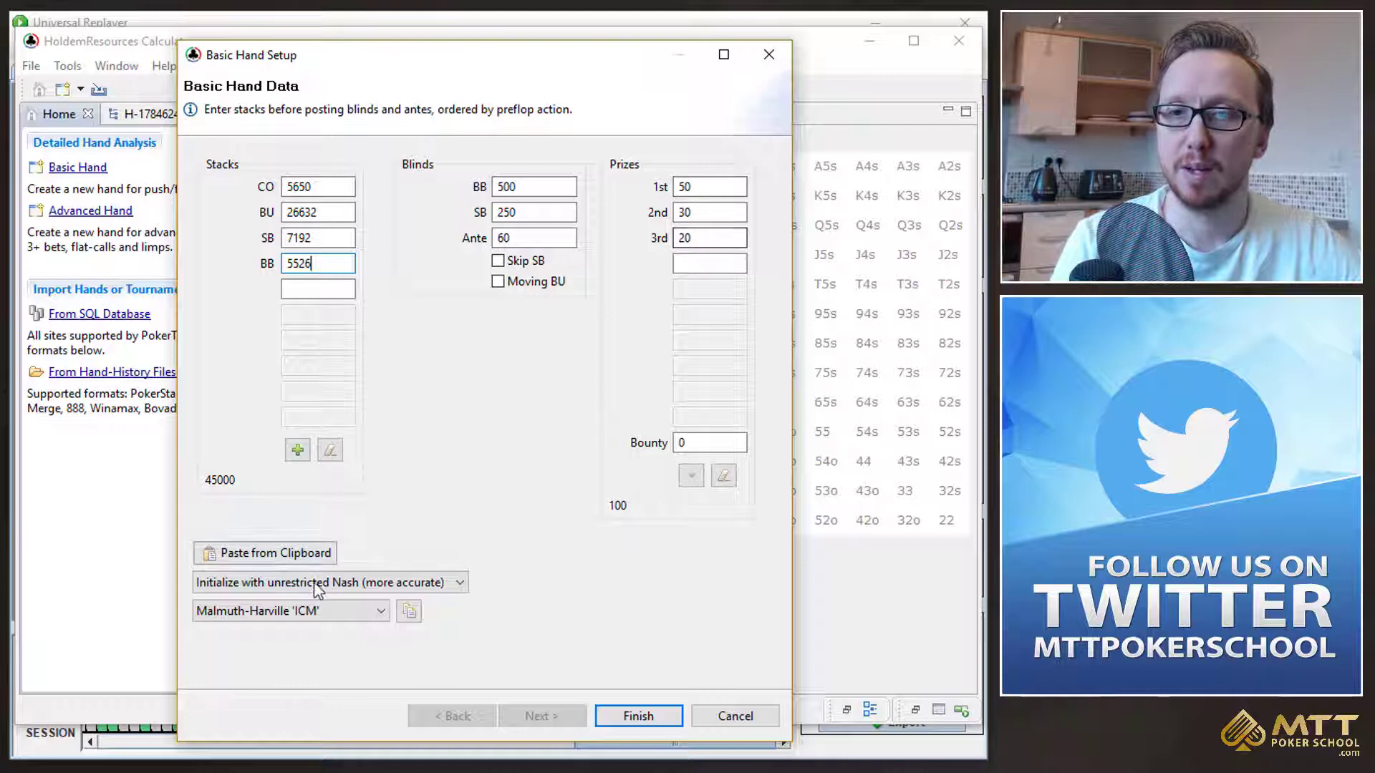
left_click(263, 615)
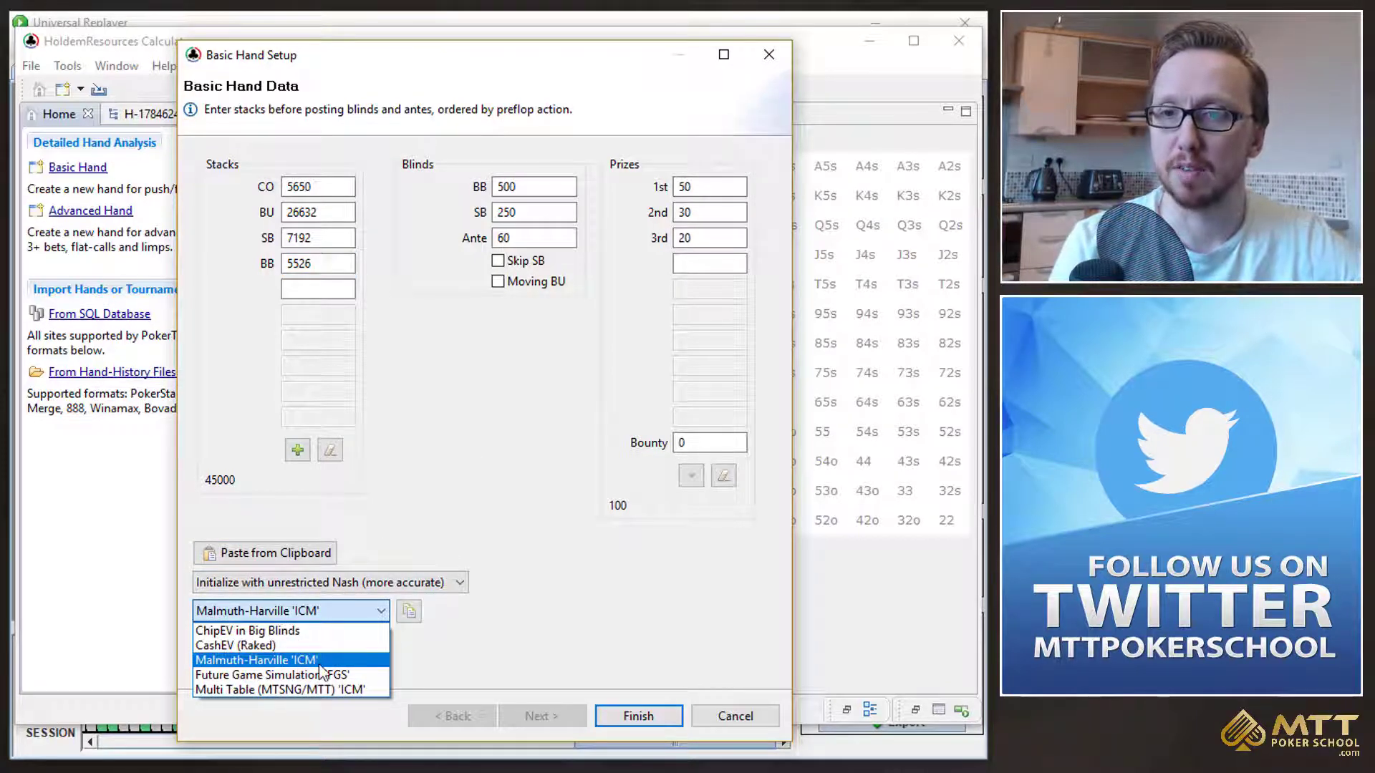
left_click(467, 671)
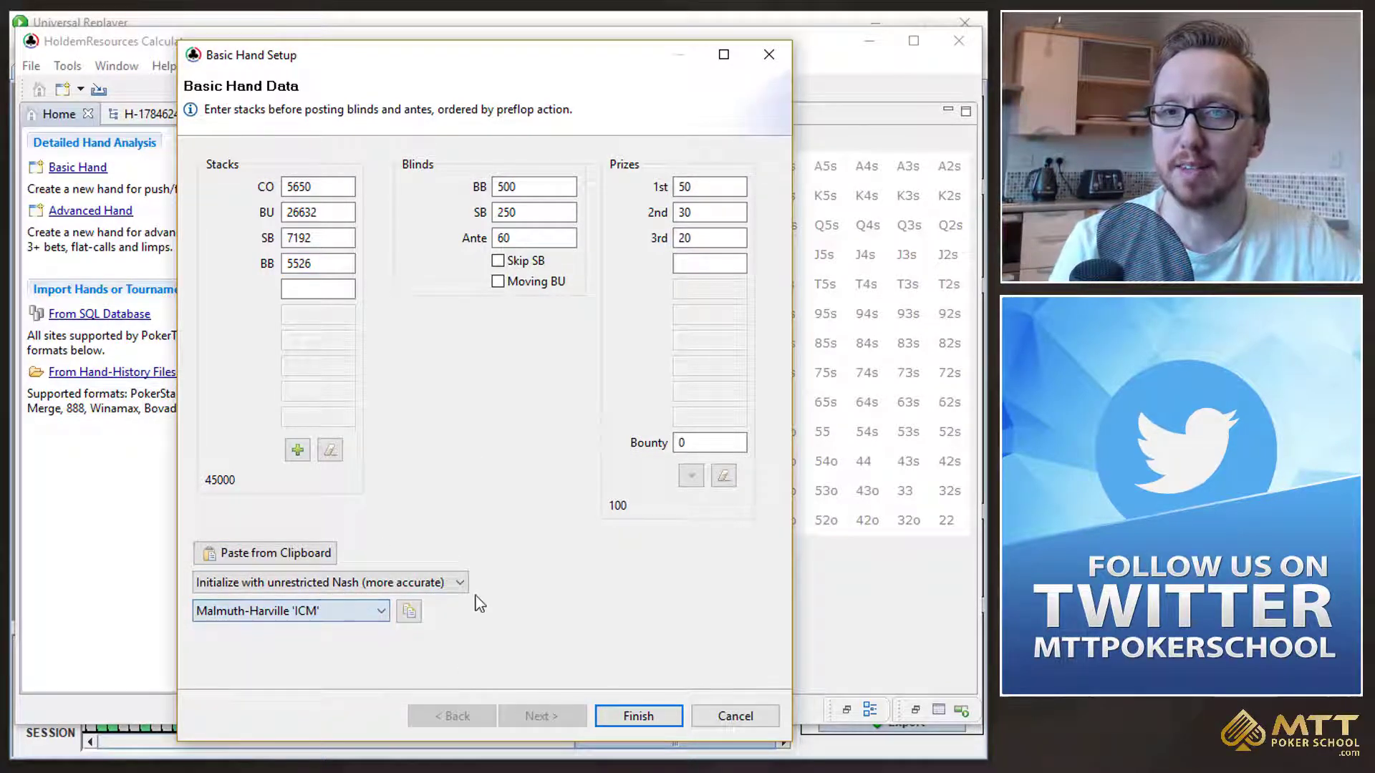
left_click(690, 477)
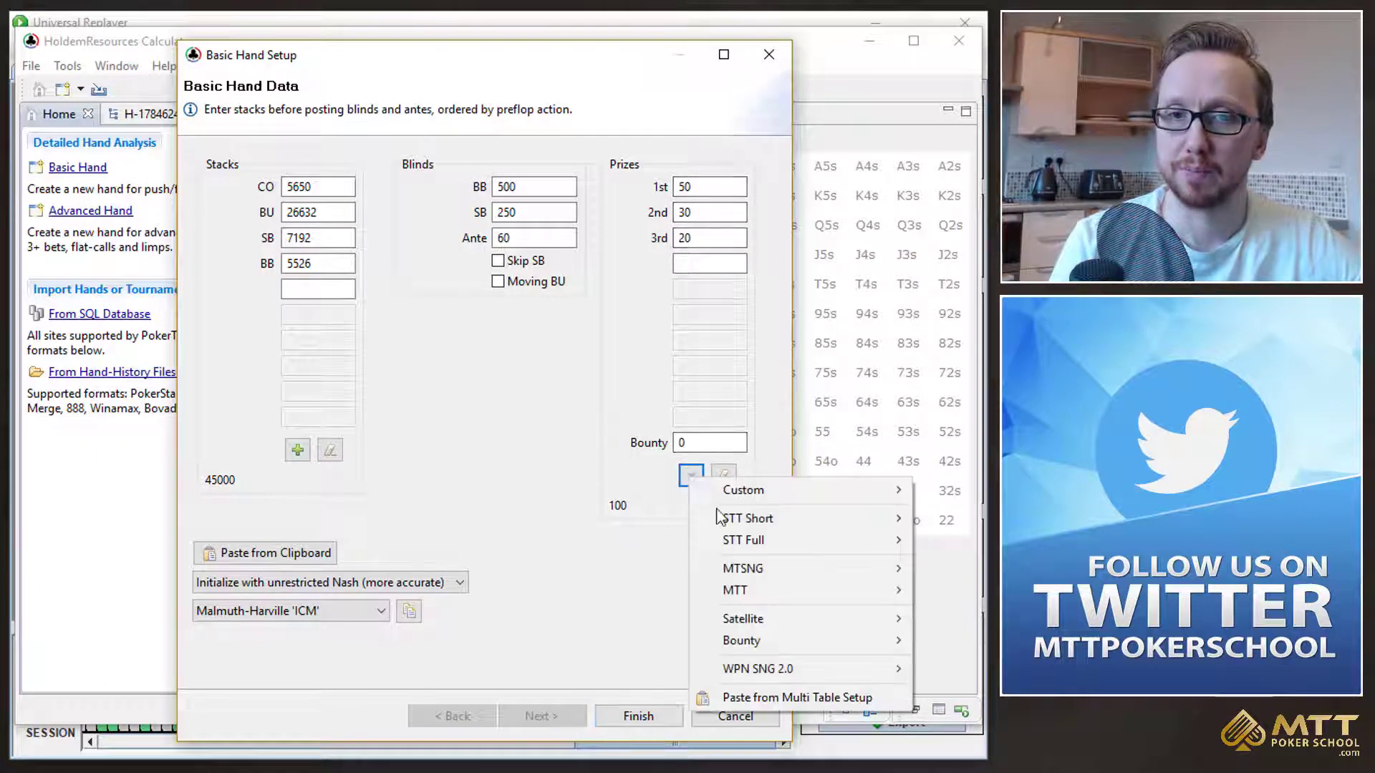
mouse_move(767, 543)
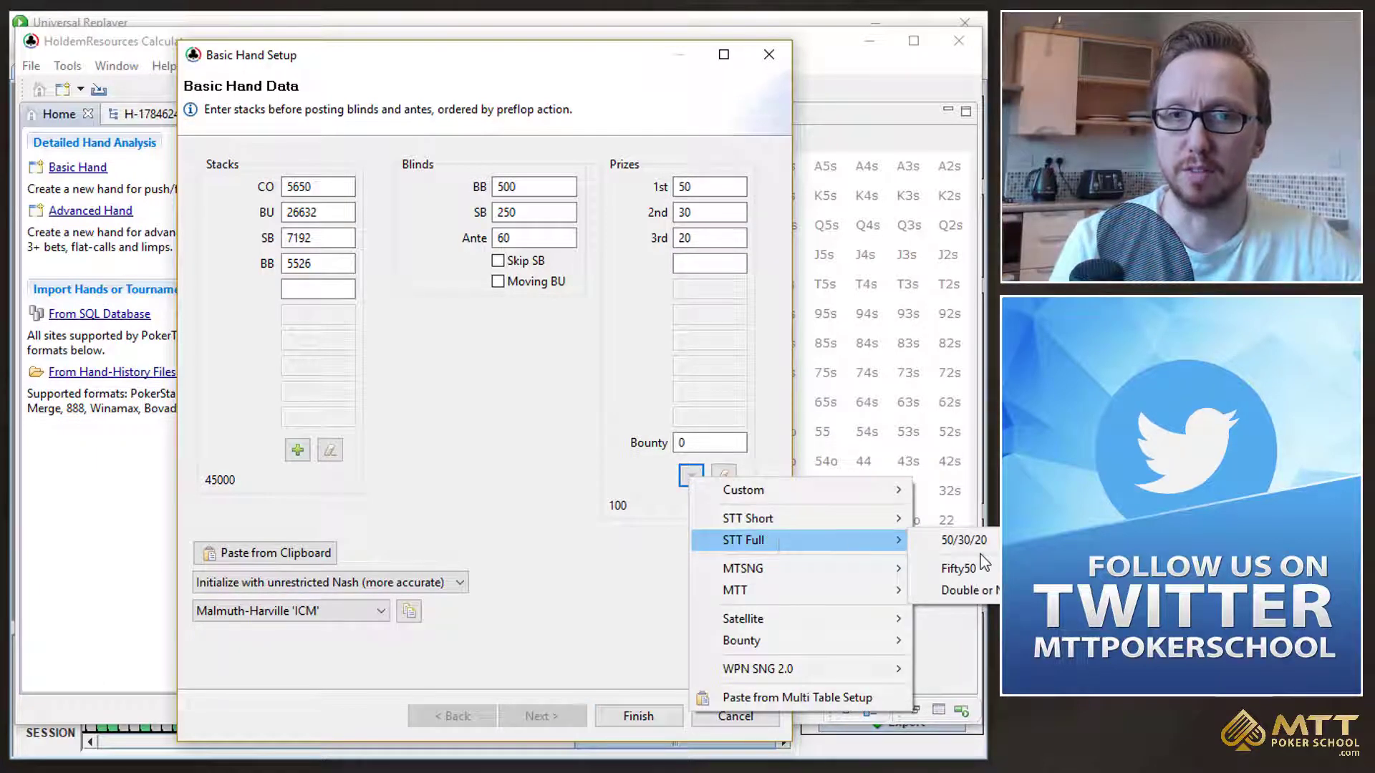
left_click(961, 540)
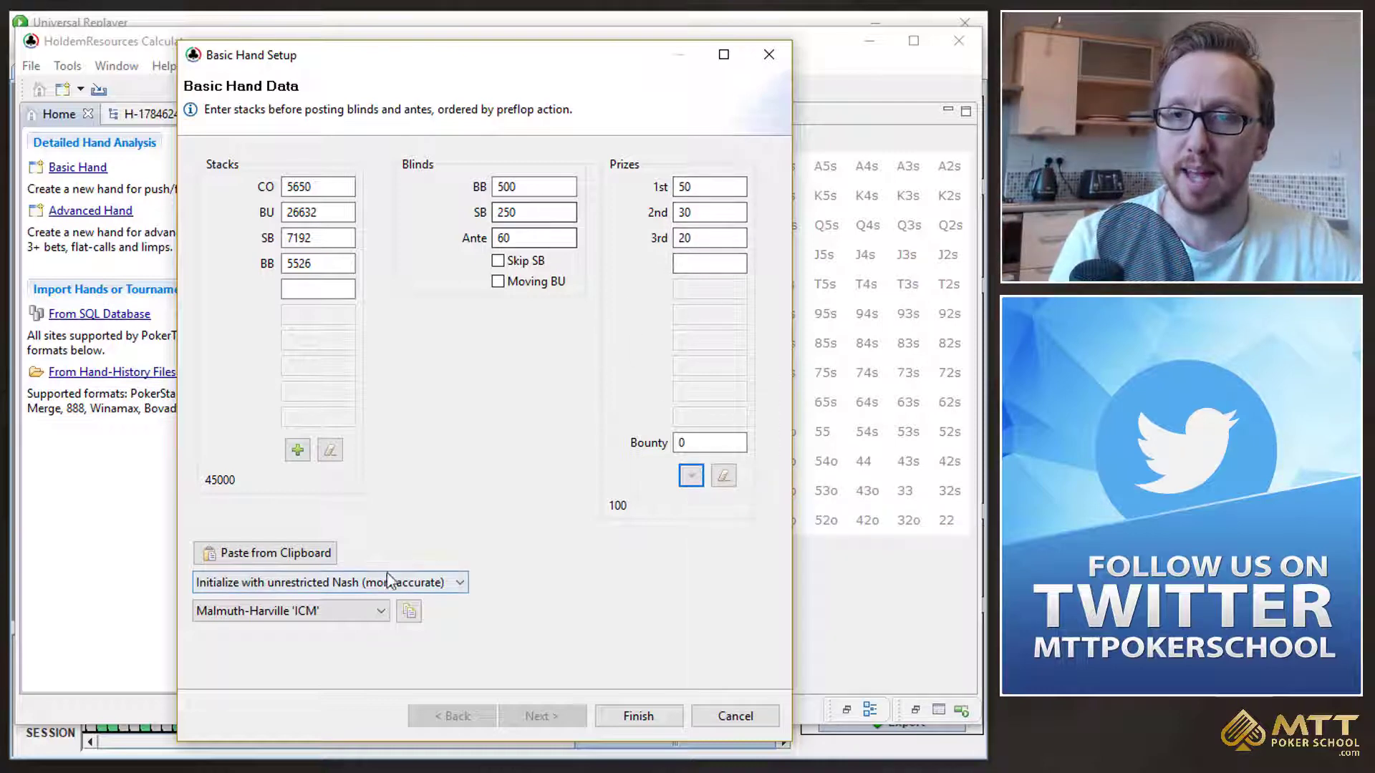
Step: Set the equity model to ChipEV in Big Blinds and cancel the basic hand setup
left_click(292, 616)
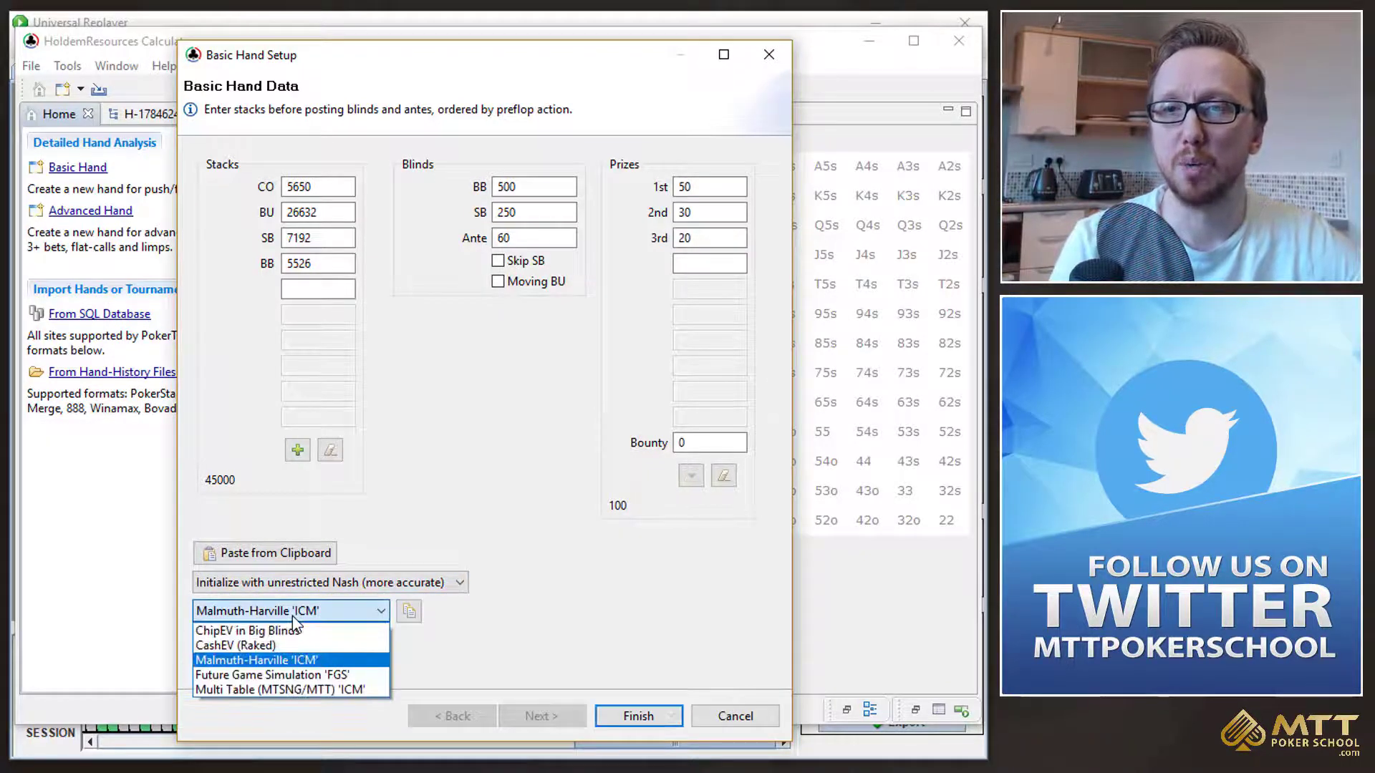
left_click(249, 631)
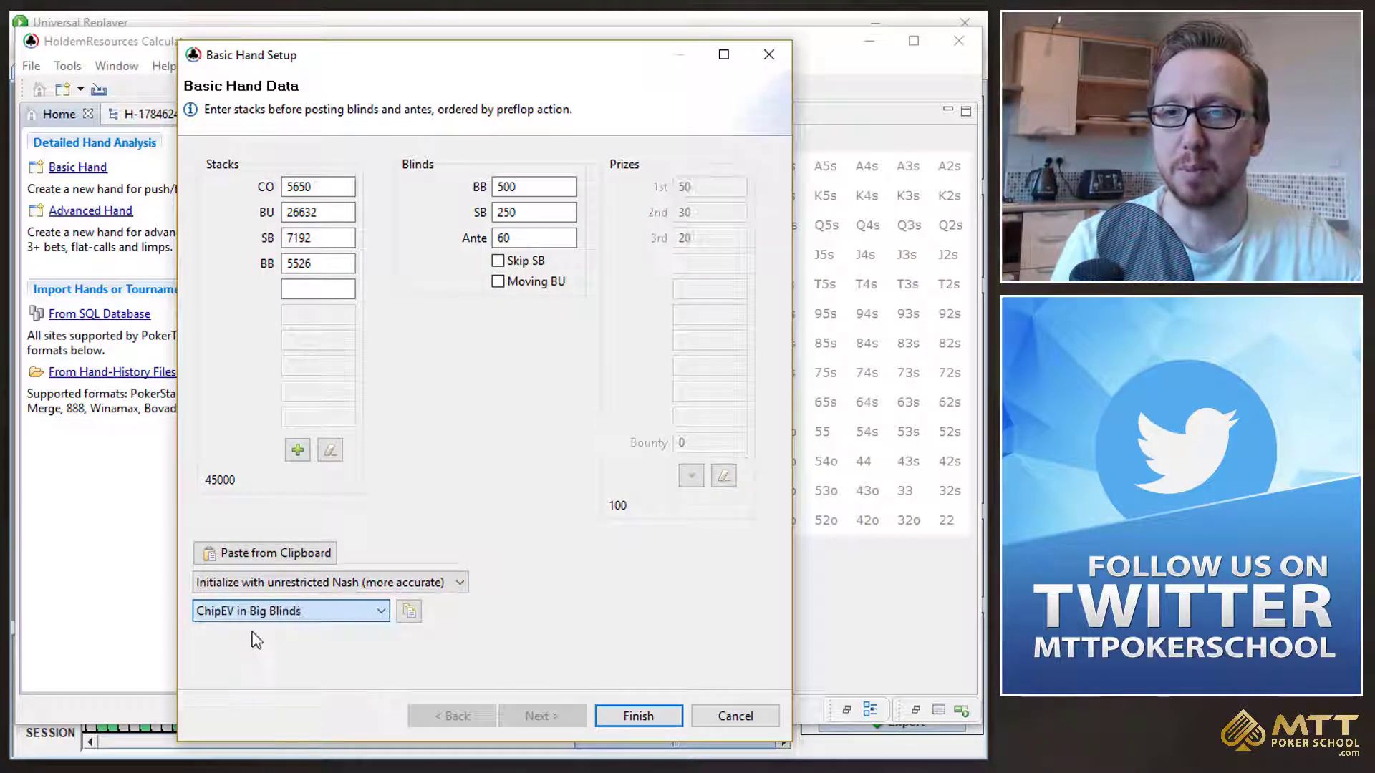
left_click(711, 724)
Step: Examine the small blind's raising range and the big blind's calling range against it in the first hand analysis
left_click(191, 116)
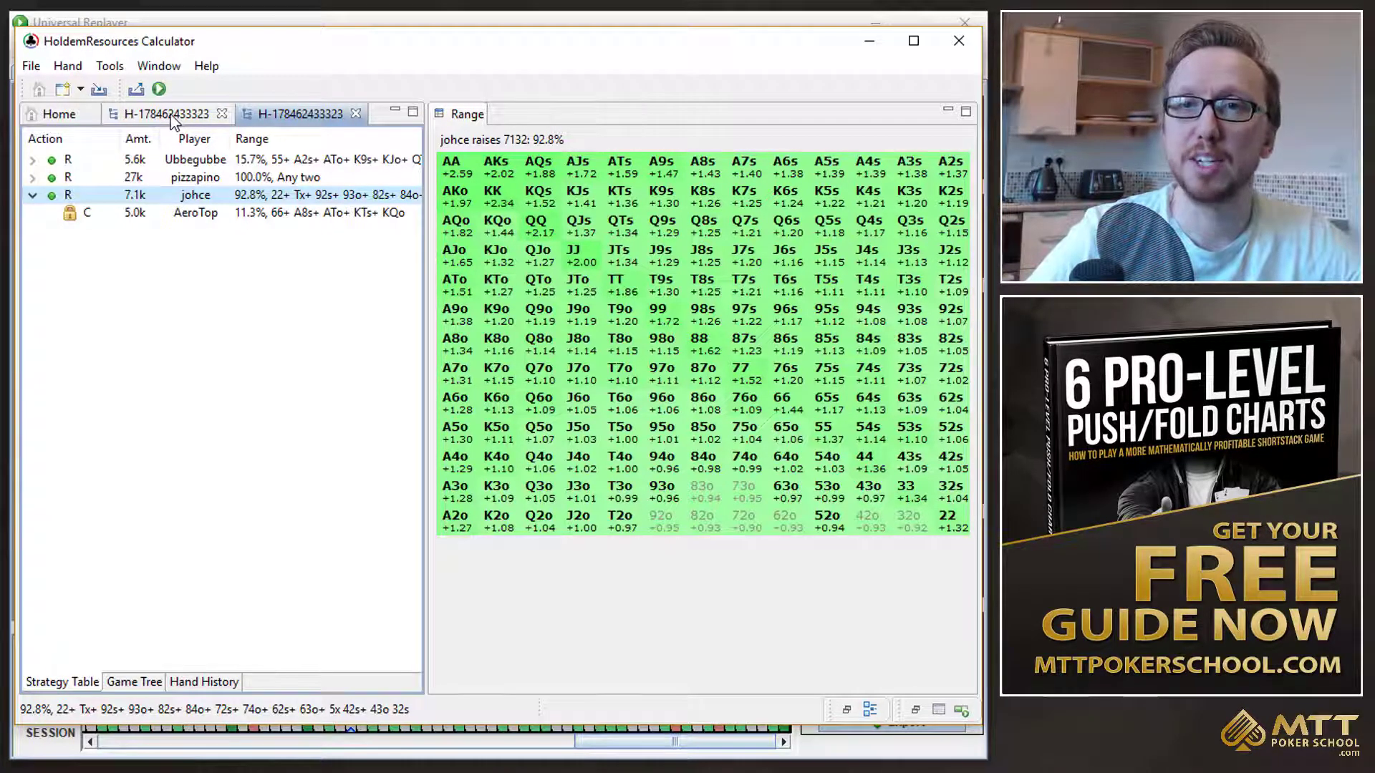
left_click(173, 121)
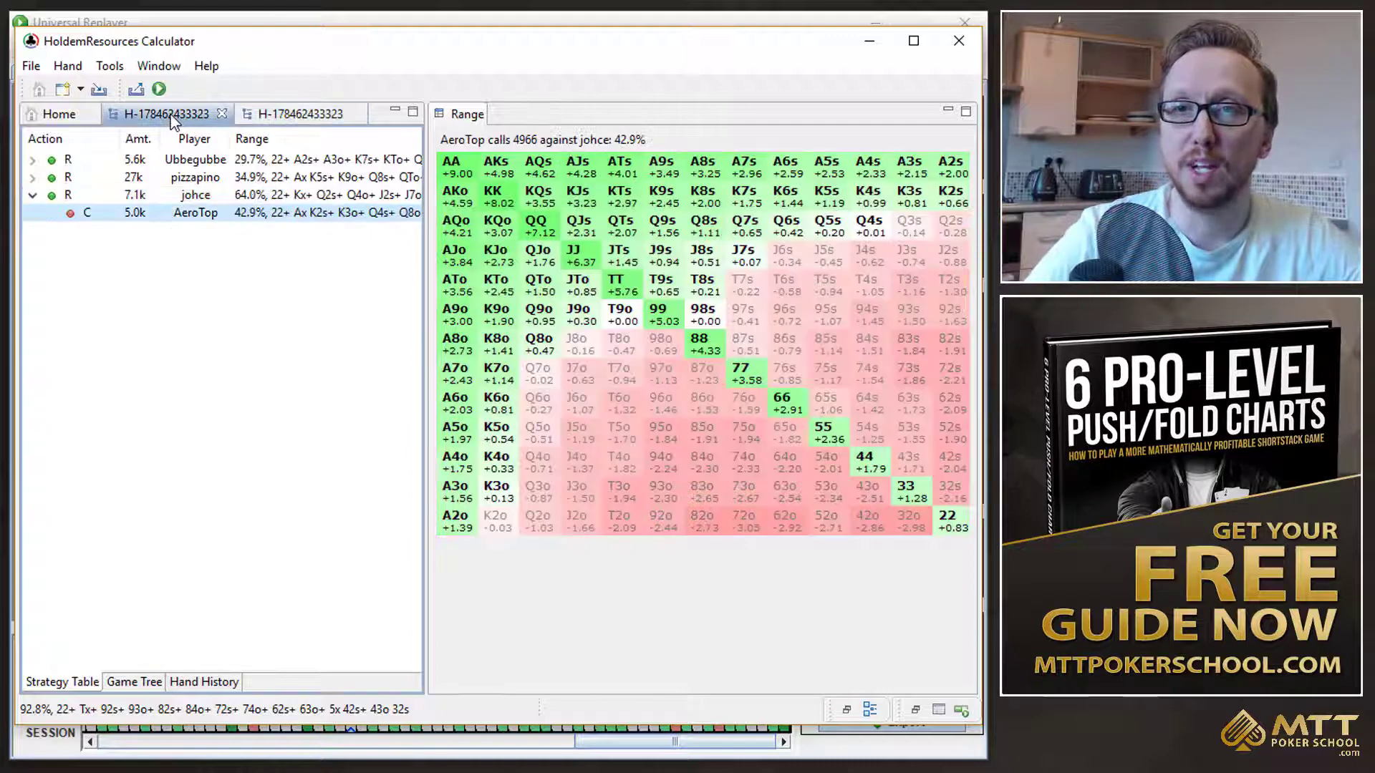
left_click(240, 195)
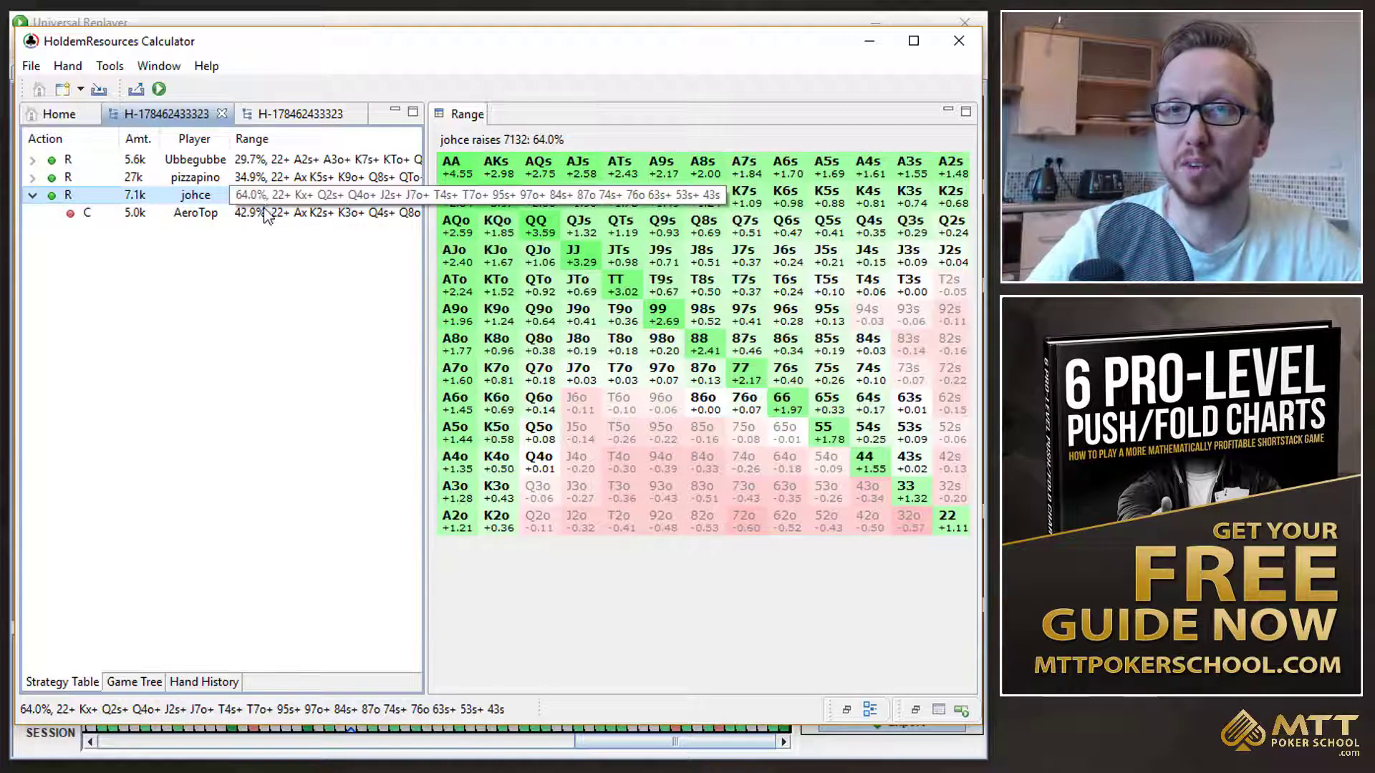
left_click(265, 213)
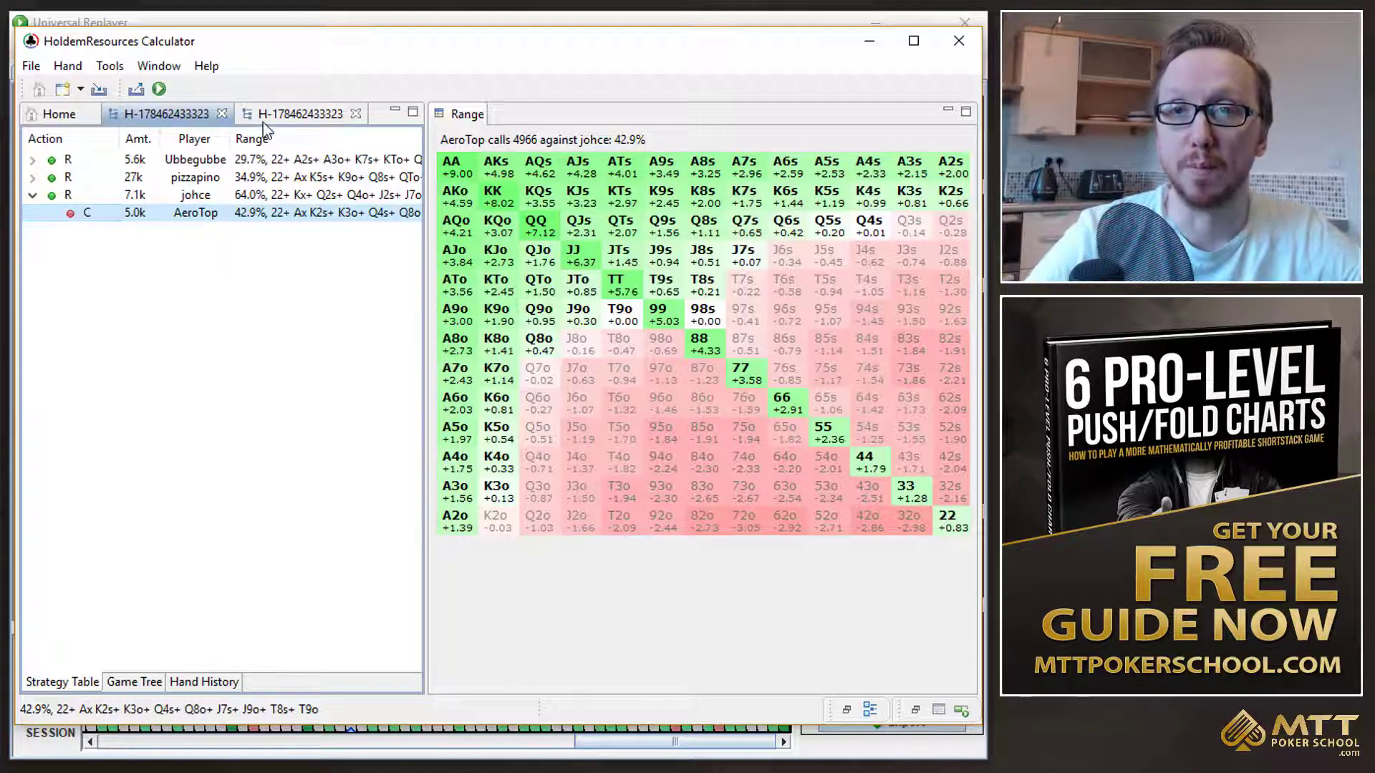
Step: Examine the cutoff's raising range in the second hand analysis
left_click(290, 114)
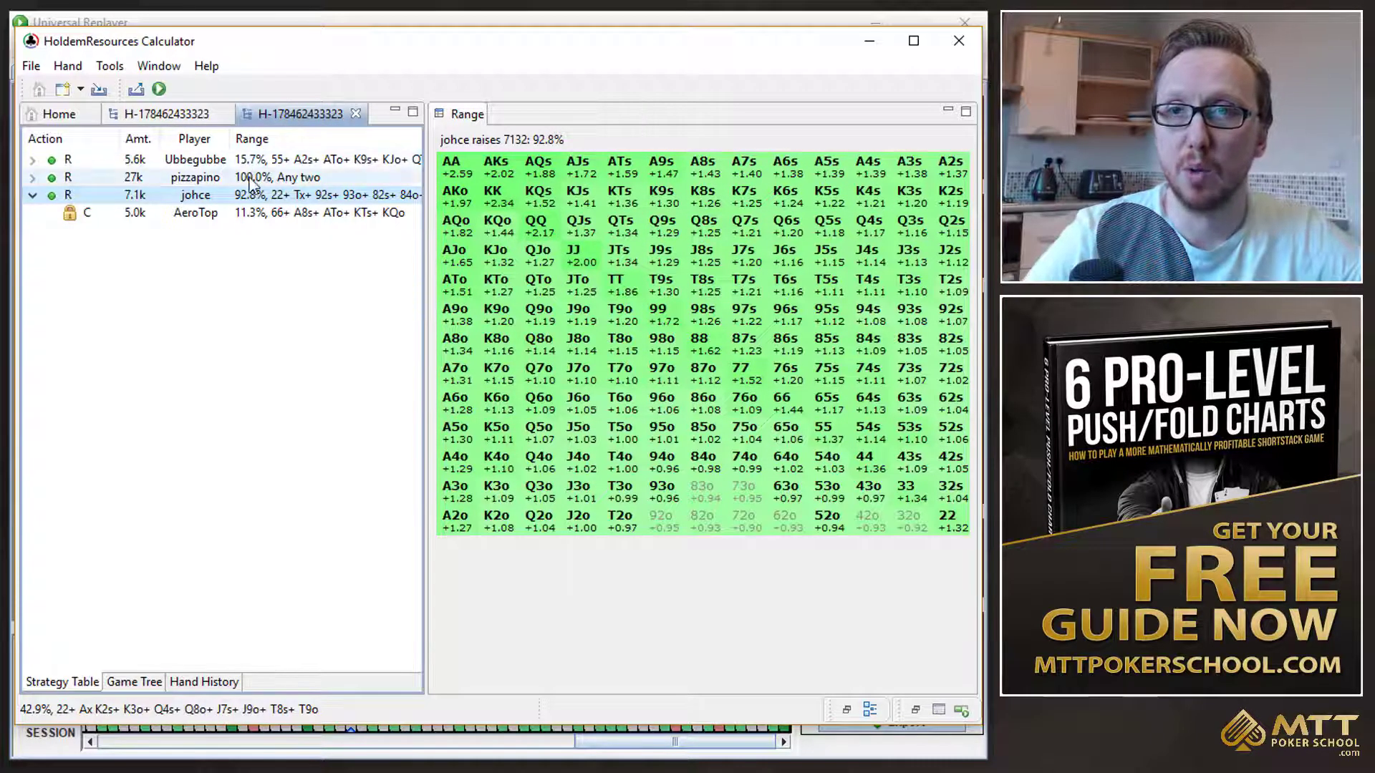
key("Up")
key("Up")
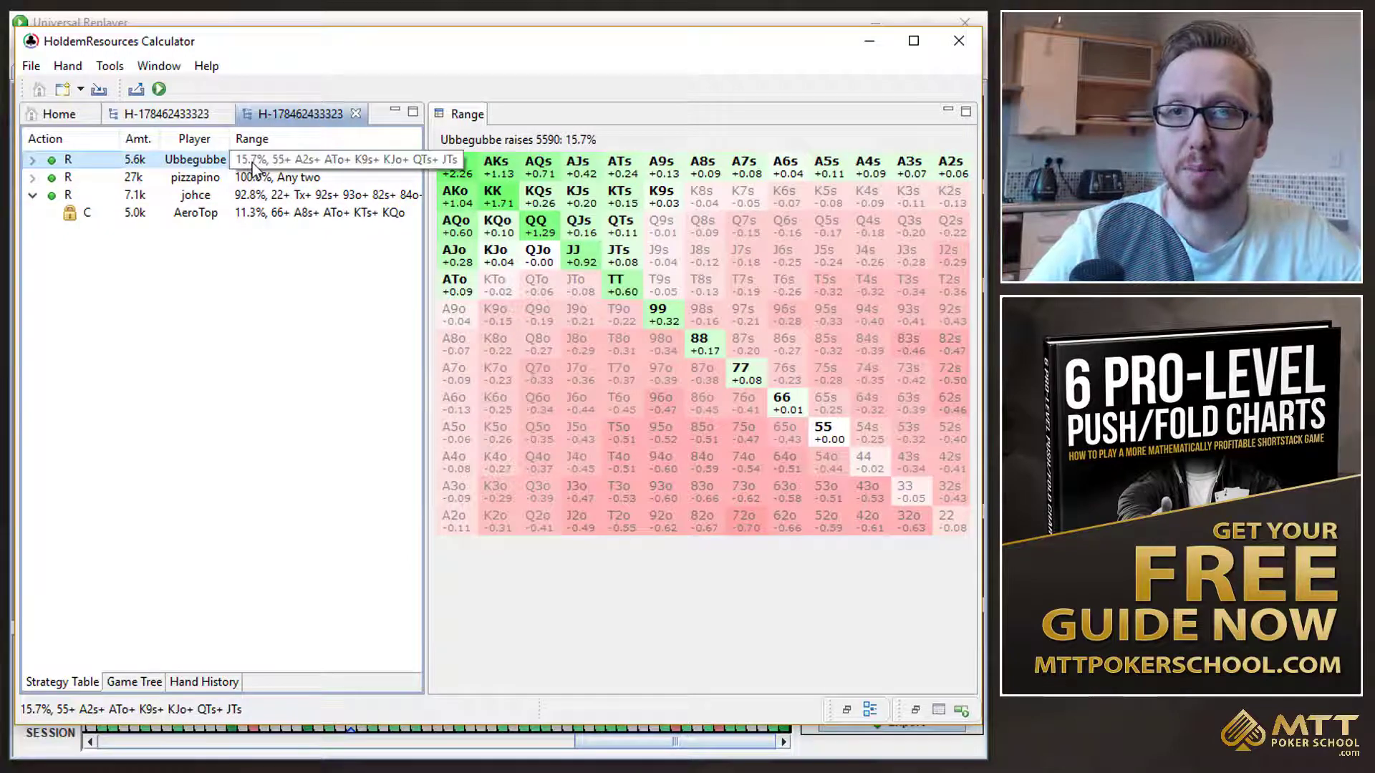
Step: Compare the button's raising range in the first and second hand analyses
left_click(188, 120)
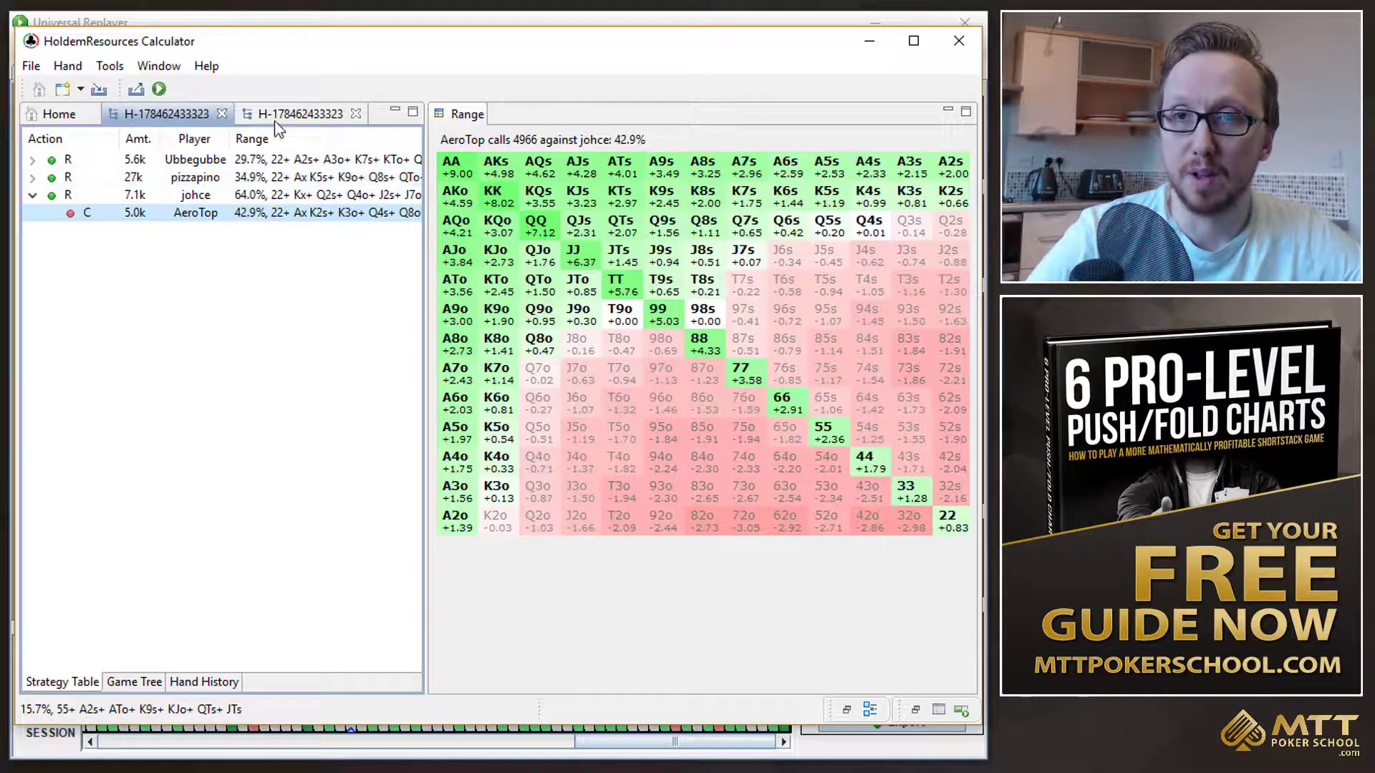
left_click(259, 180)
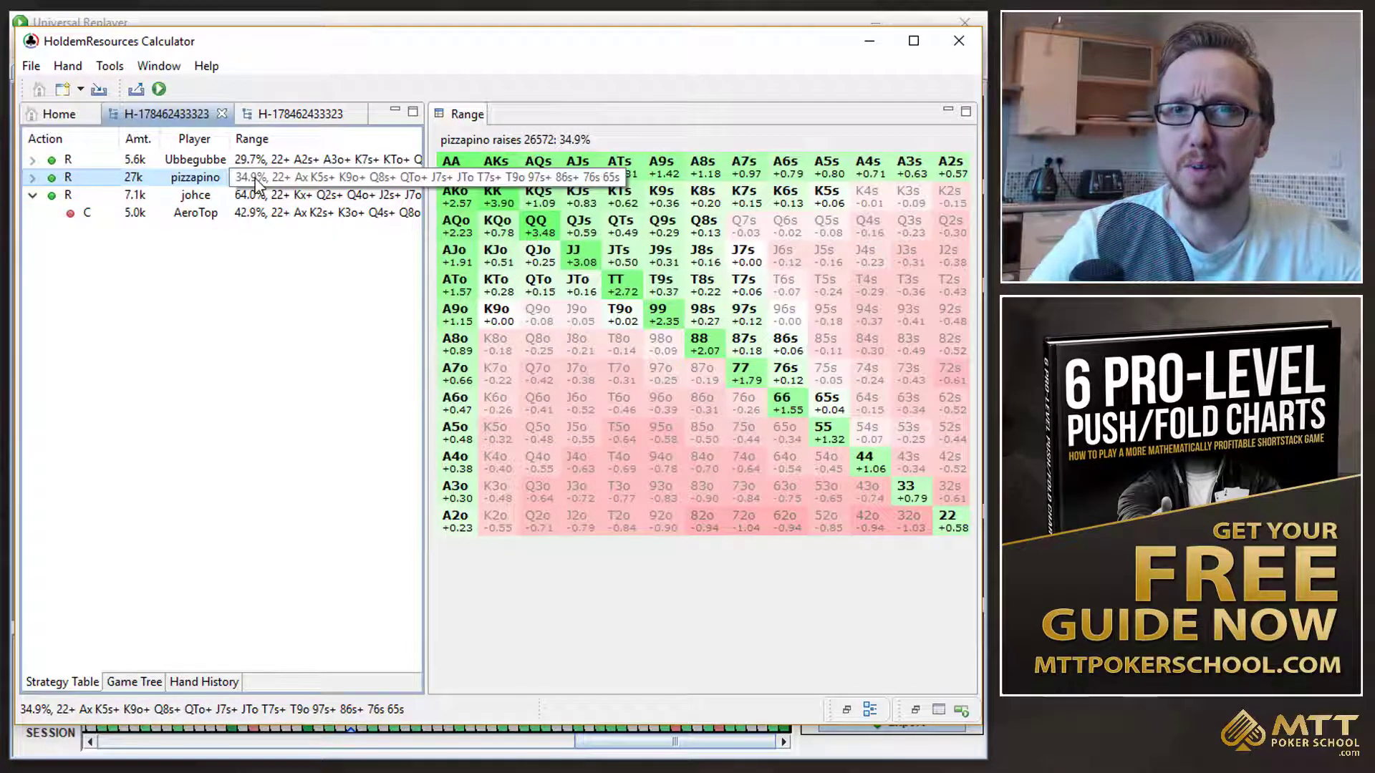
left_click(287, 114)
left_click(287, 179)
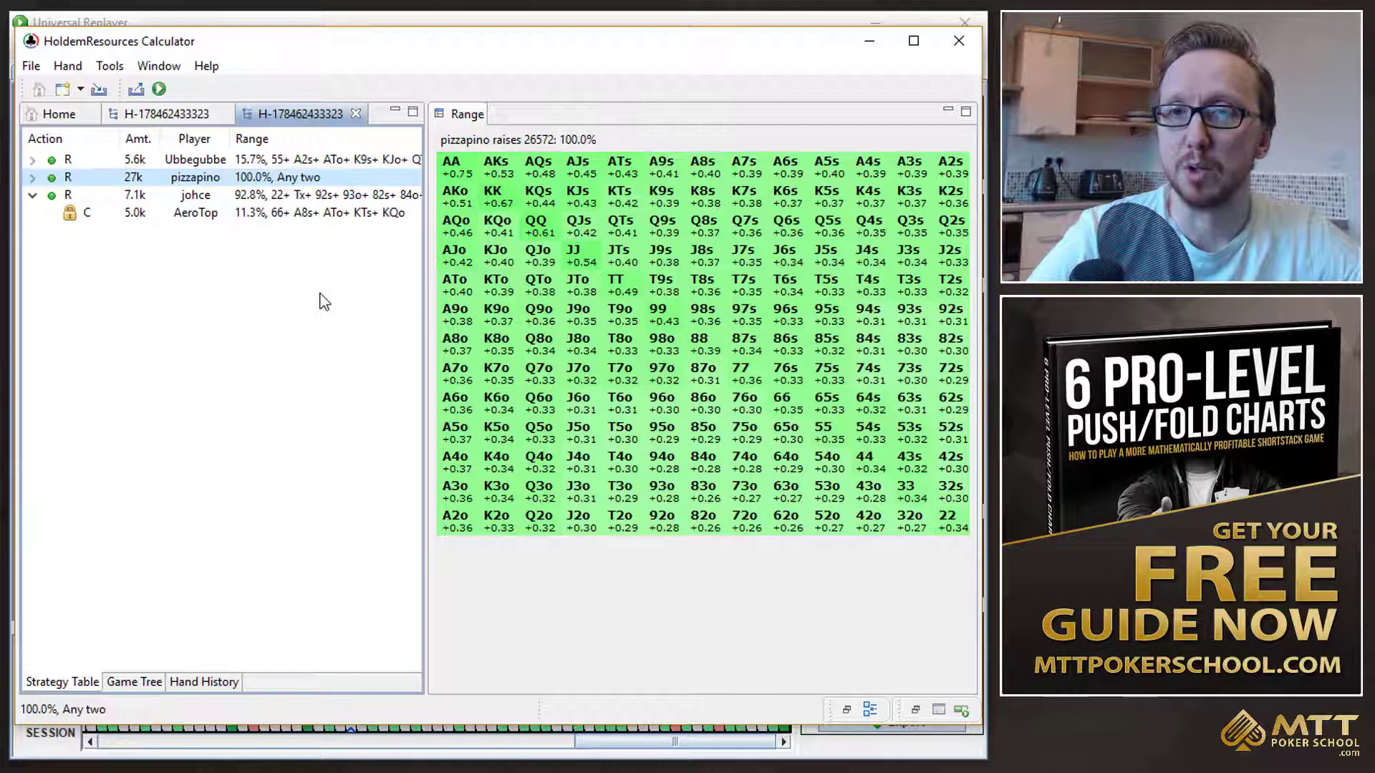
Step: Switch to Universal Replayer and step the hand back from the showdown to the button's preflop decision
left_click(273, 22)
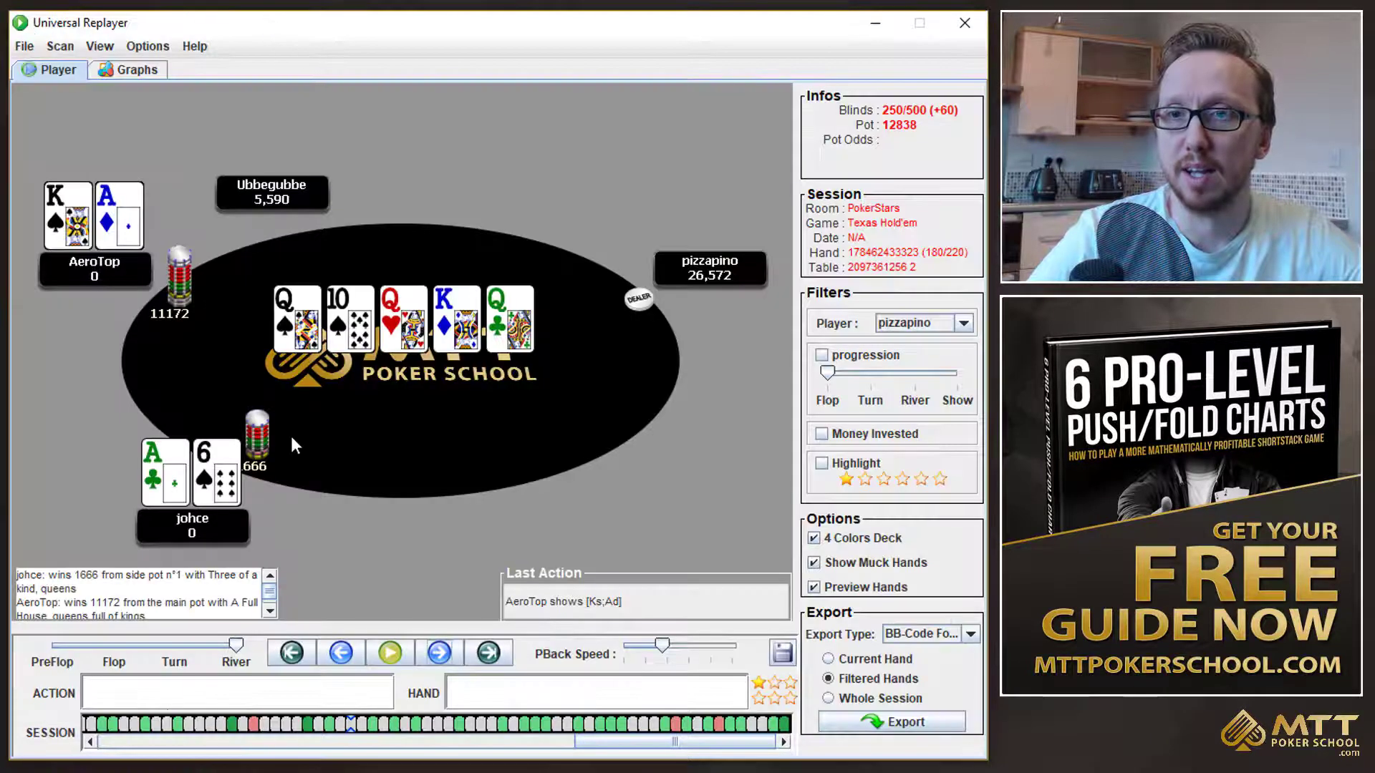
left_click(351, 657)
left_click(352, 657)
left_click(352, 657)
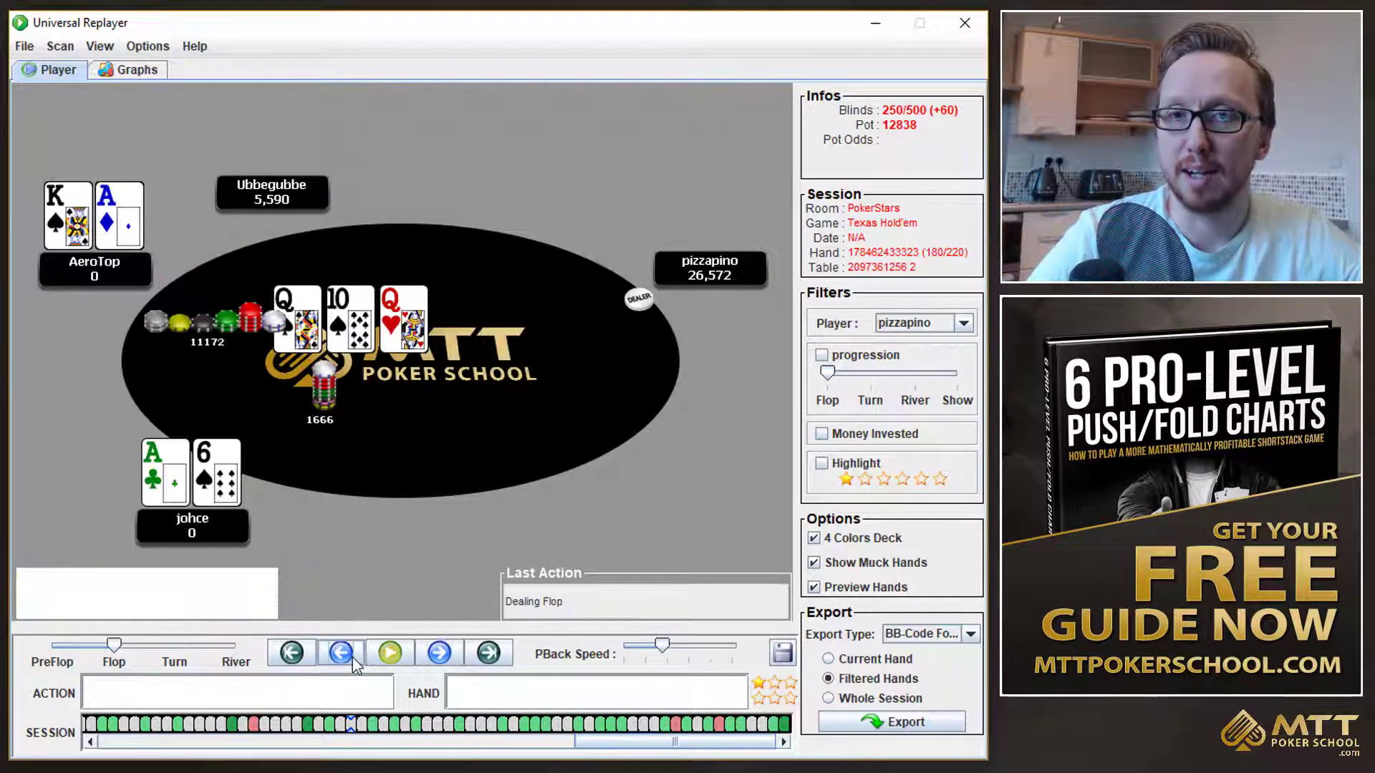
left_click(352, 657)
left_click(352, 657)
left_click(353, 657)
left_click(352, 657)
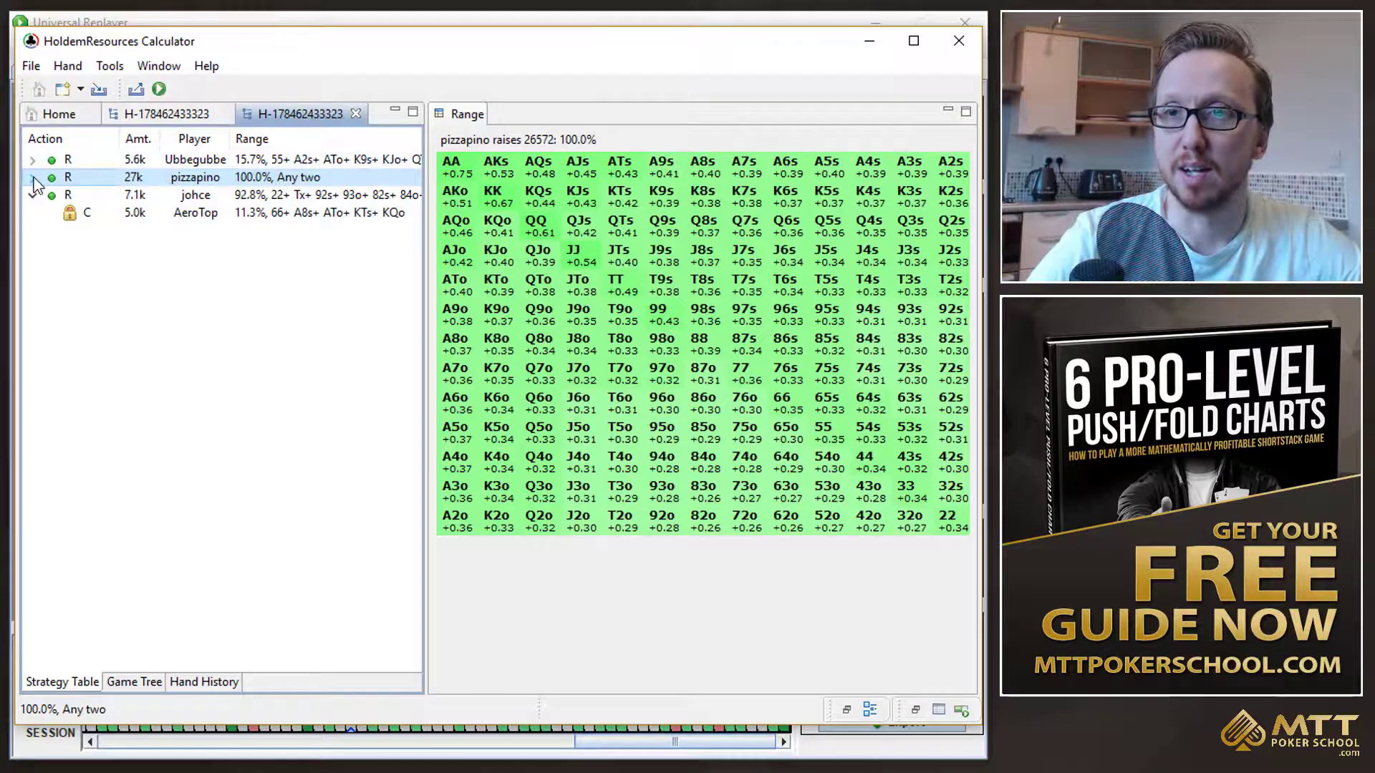
Step: In HoldemResources Calculator's second analysis, expand the button's raise and compare the big blind's calling ranges against the button and small blind
left_click(32, 177)
left_click(297, 213)
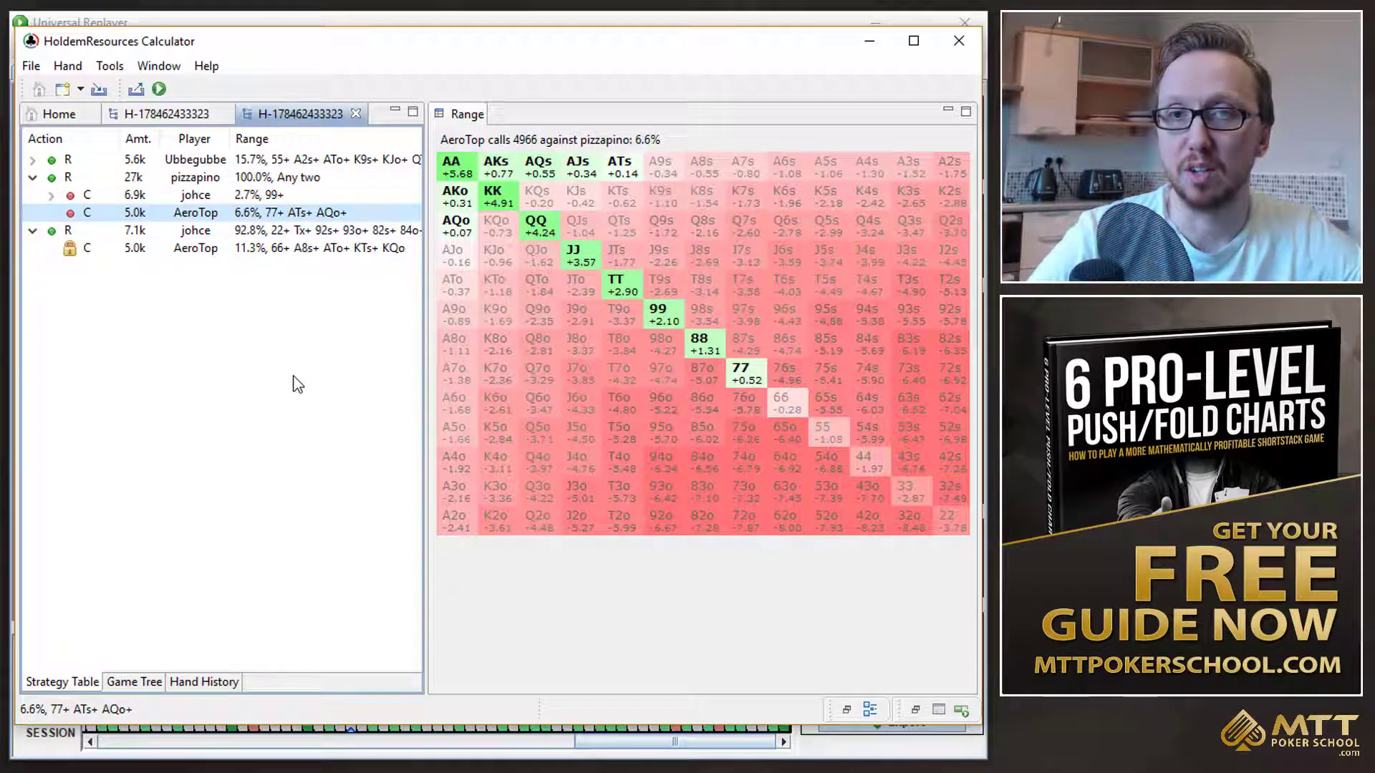
left_click(279, 251)
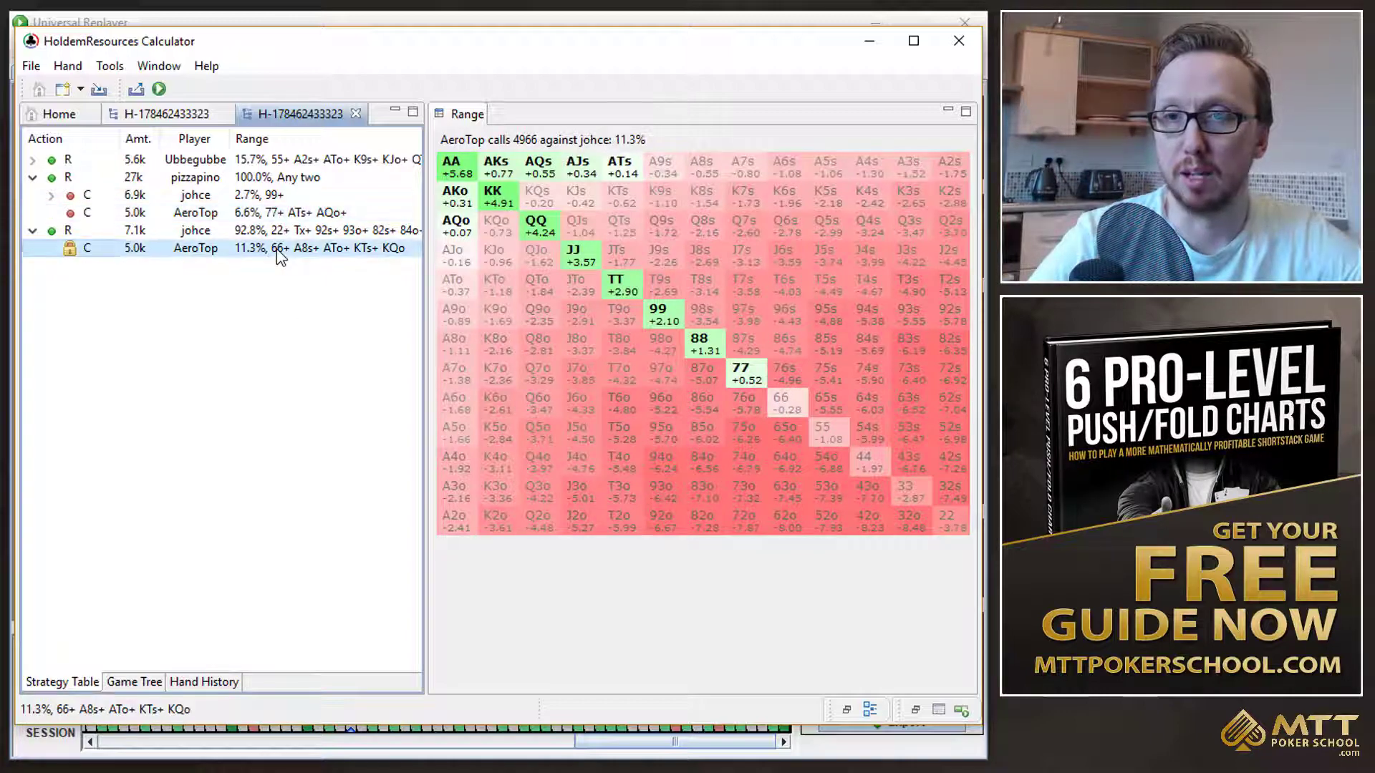
Step: Unlock the big blind's calling range against the small blind and recalculate the second analysis
right_click(279, 250)
left_click(333, 357)
left_click(159, 89)
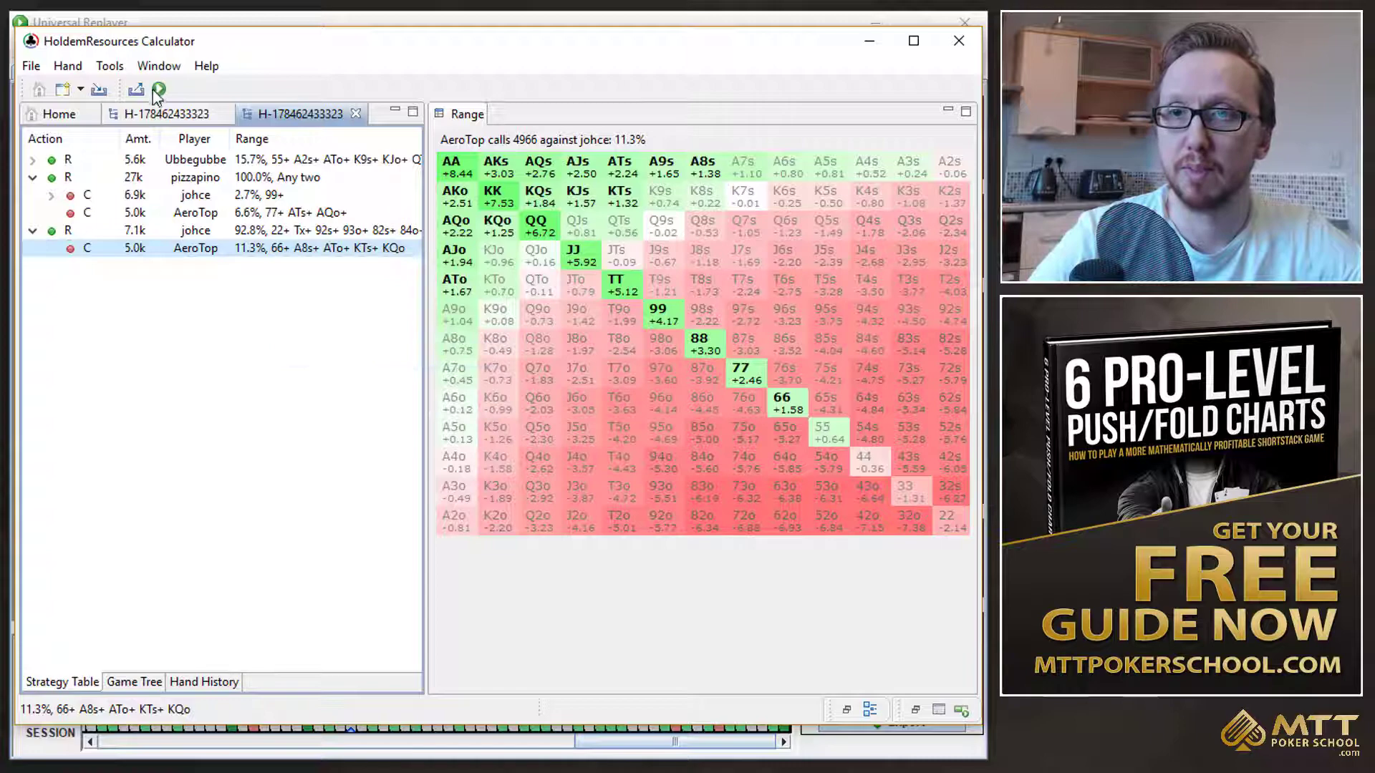
left_click(468, 407)
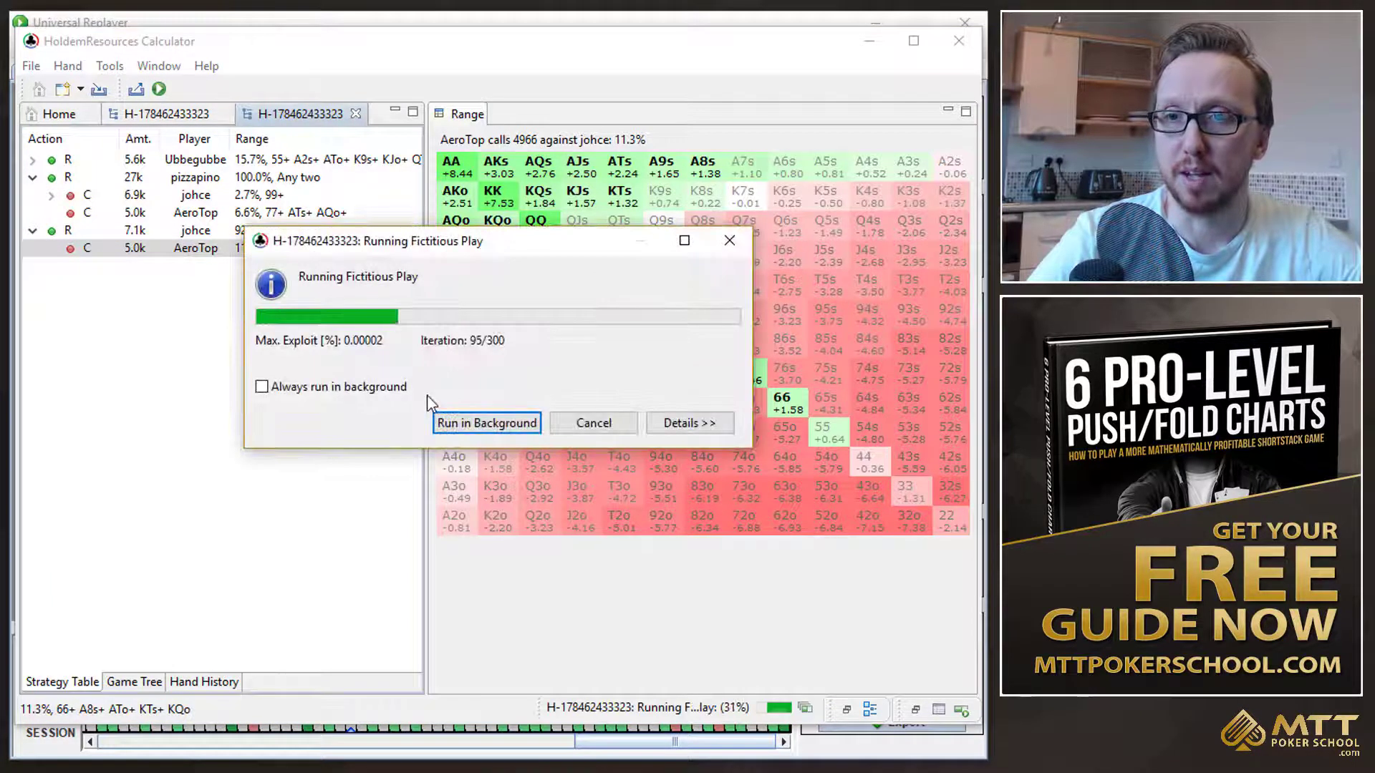
left_click(468, 406)
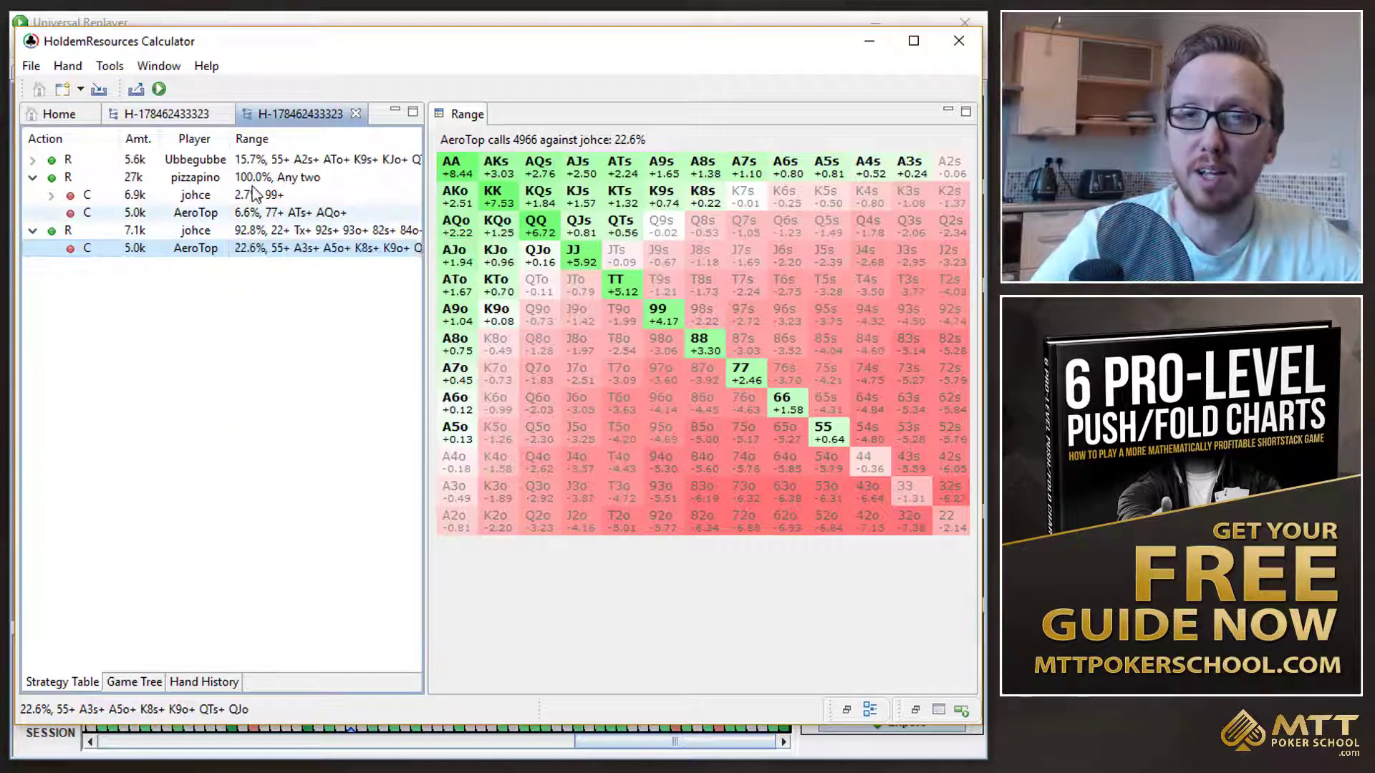
Step: Check the button's preflop spot in Universal Replayer, then return to HoldemResources Calculator and select the button's raising range
left_click(319, 27)
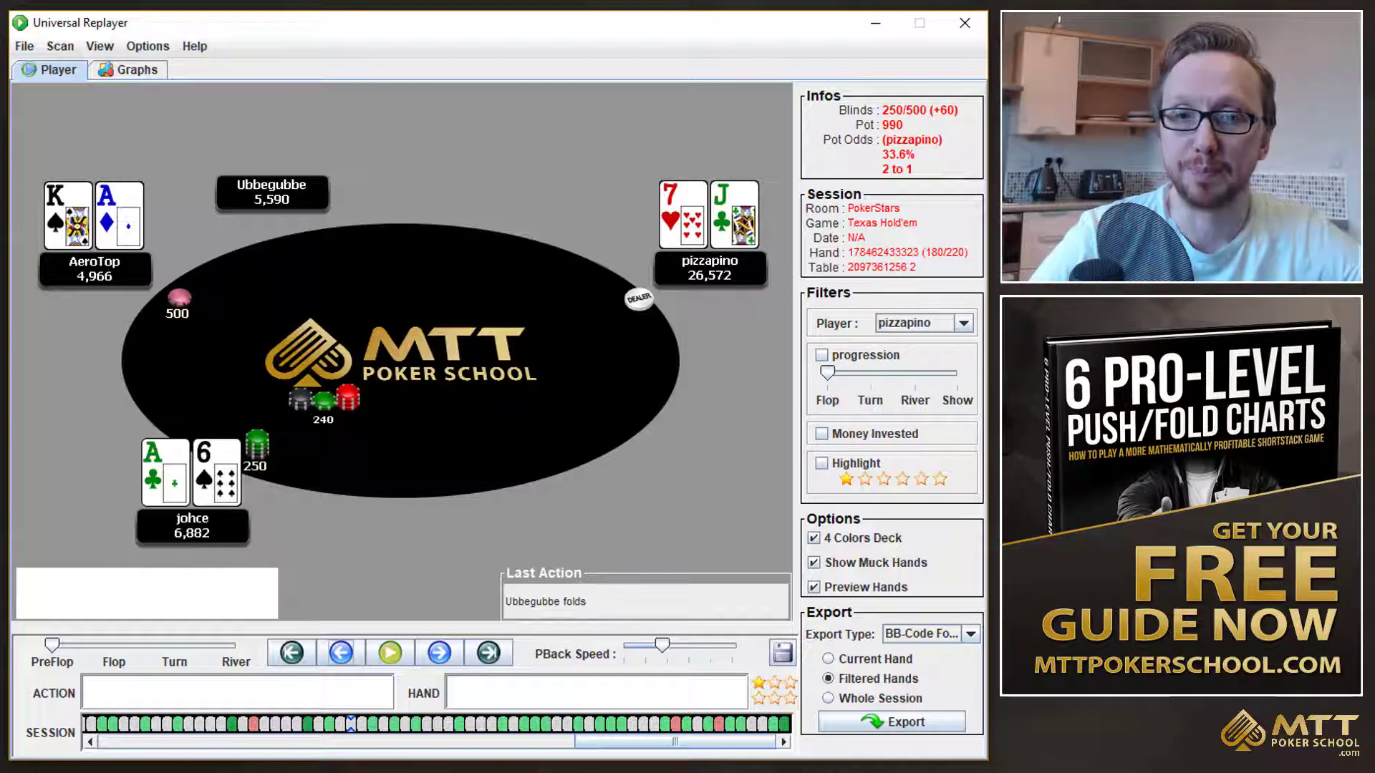
key("alt+Tab")
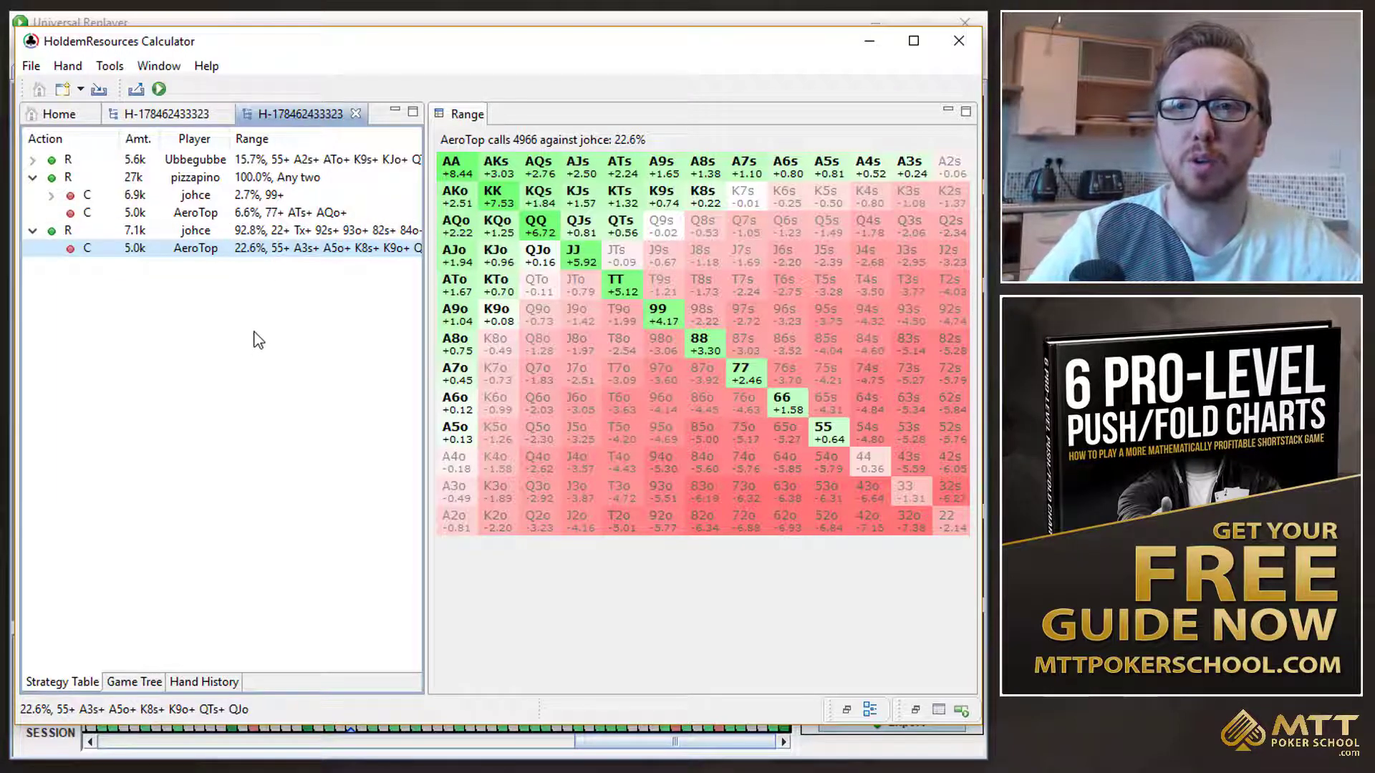
left_click(264, 177)
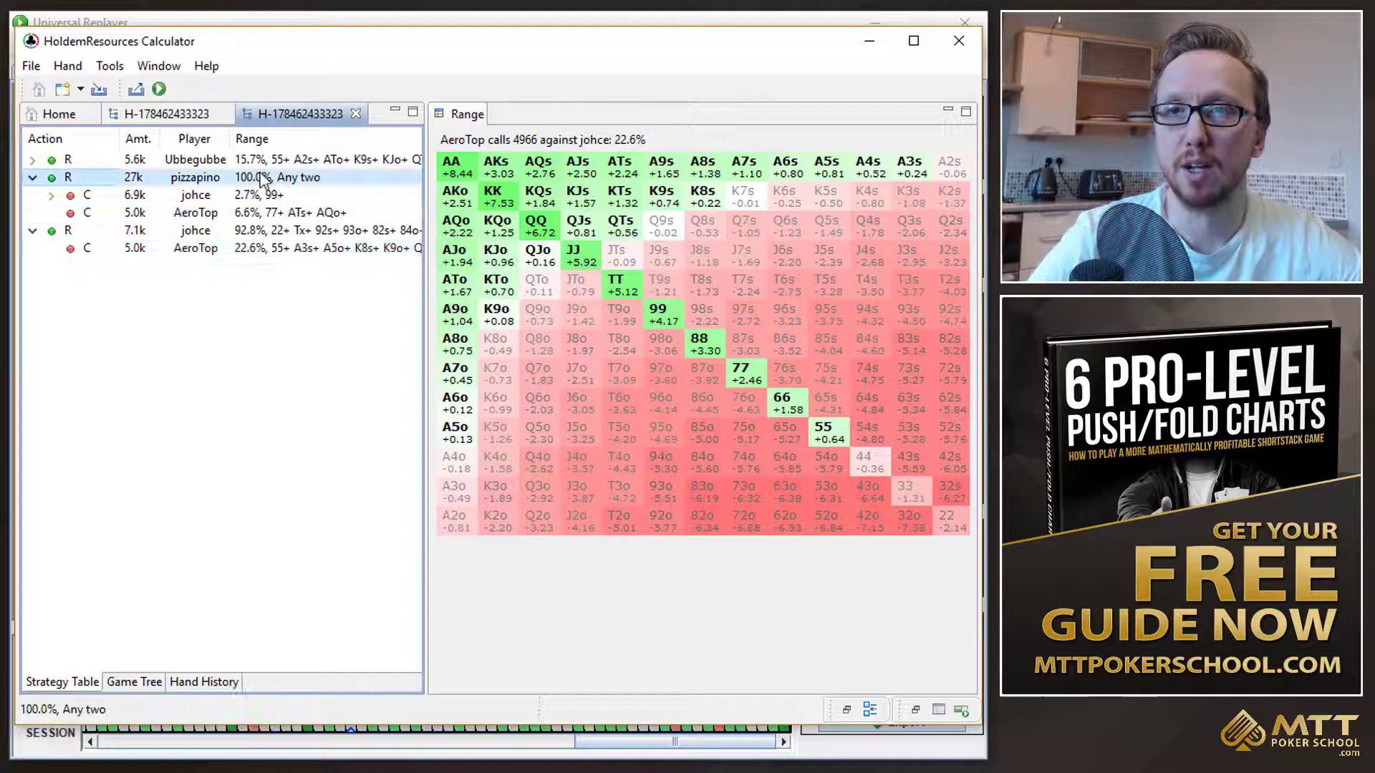